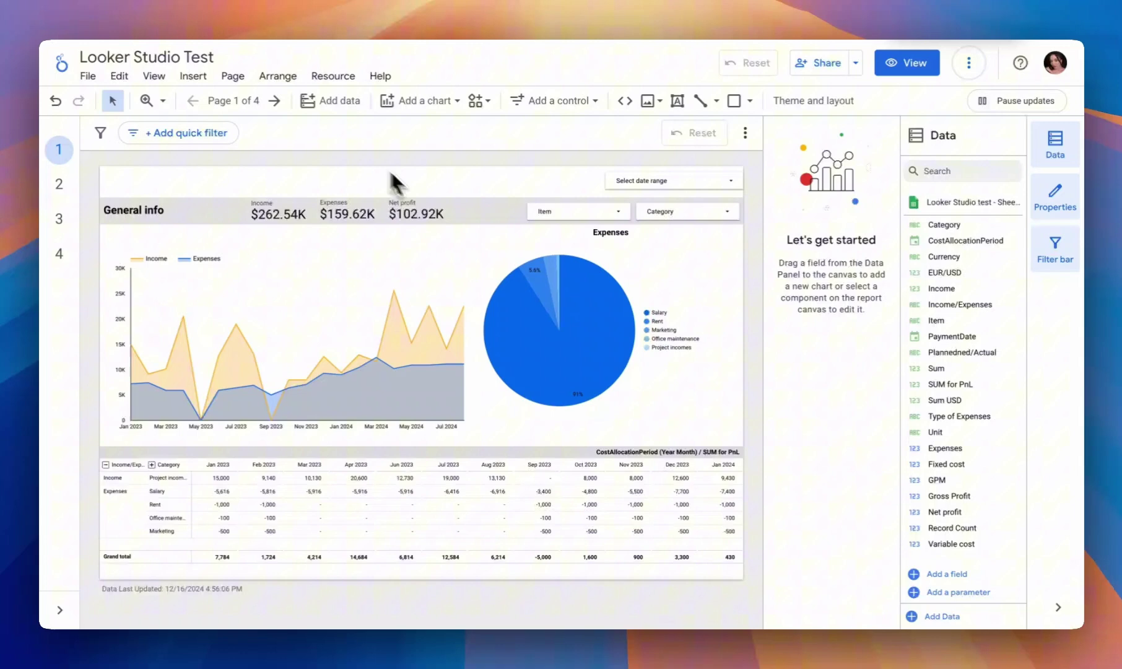
Open the Sheet1 data source's field editor from Manage added data sources and scroll its fields.
{"action": "left_click", "coordinate": [333, 75]}
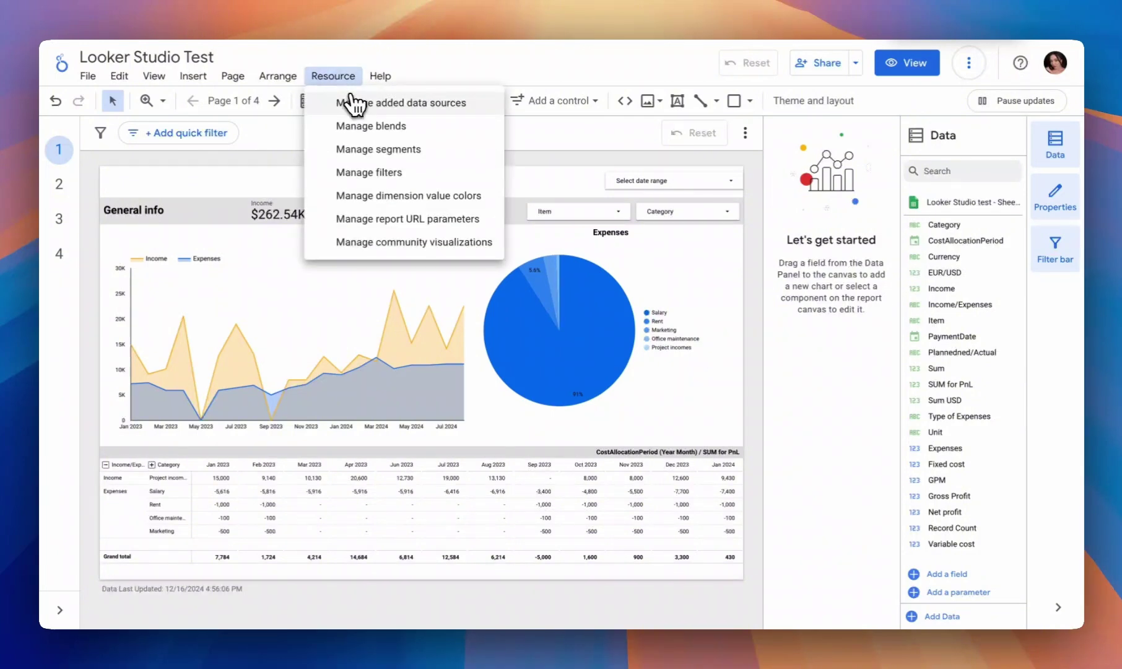
{"action": "left_click", "coordinate": [358, 106]}
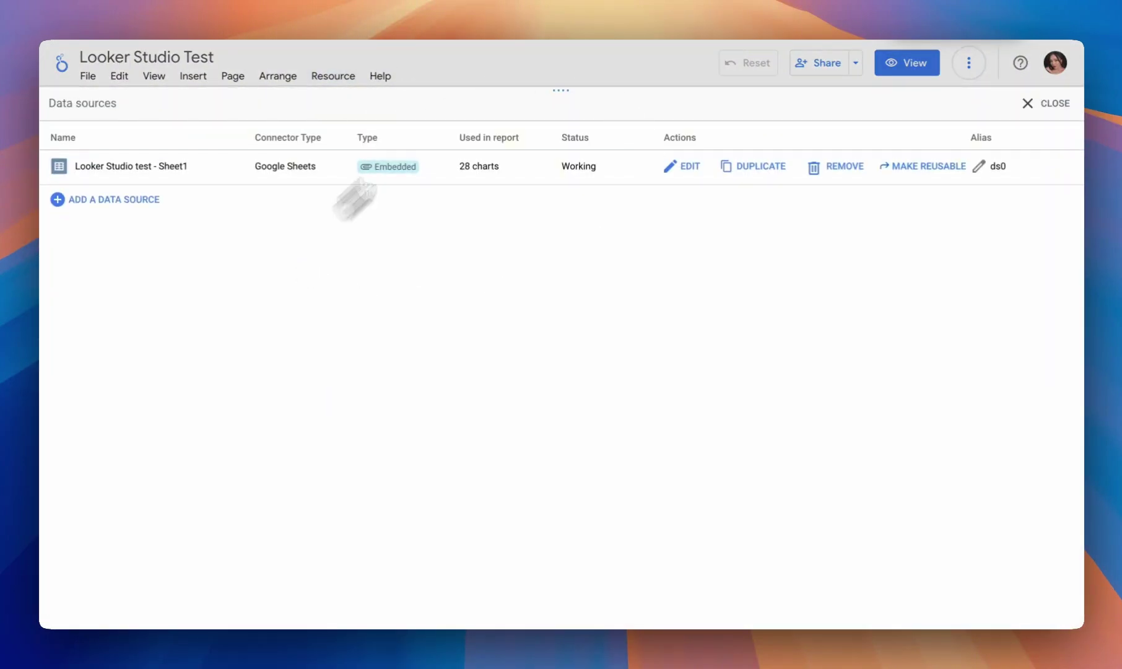
{"action": "left_click", "coordinate": [694, 174]}
{"action": "scroll", "coordinate": [314, 591], "scroll_direction": "down", "scroll_amount": 5}
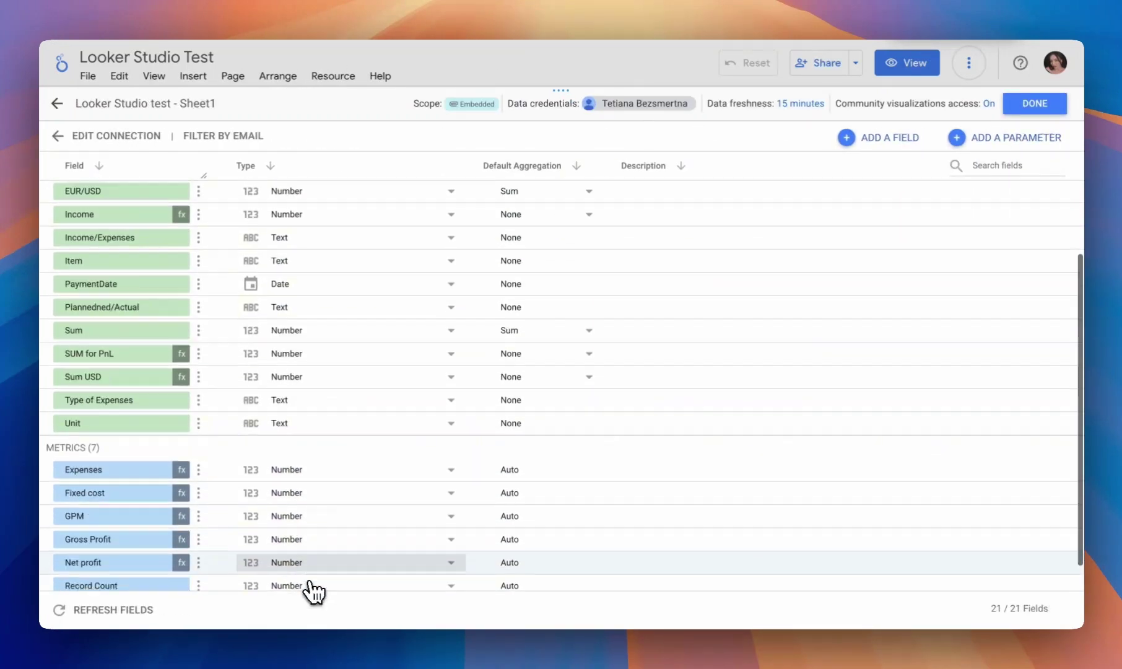
{"action": "scroll", "coordinate": [314, 592], "scroll_direction": "up", "scroll_amount": 5}
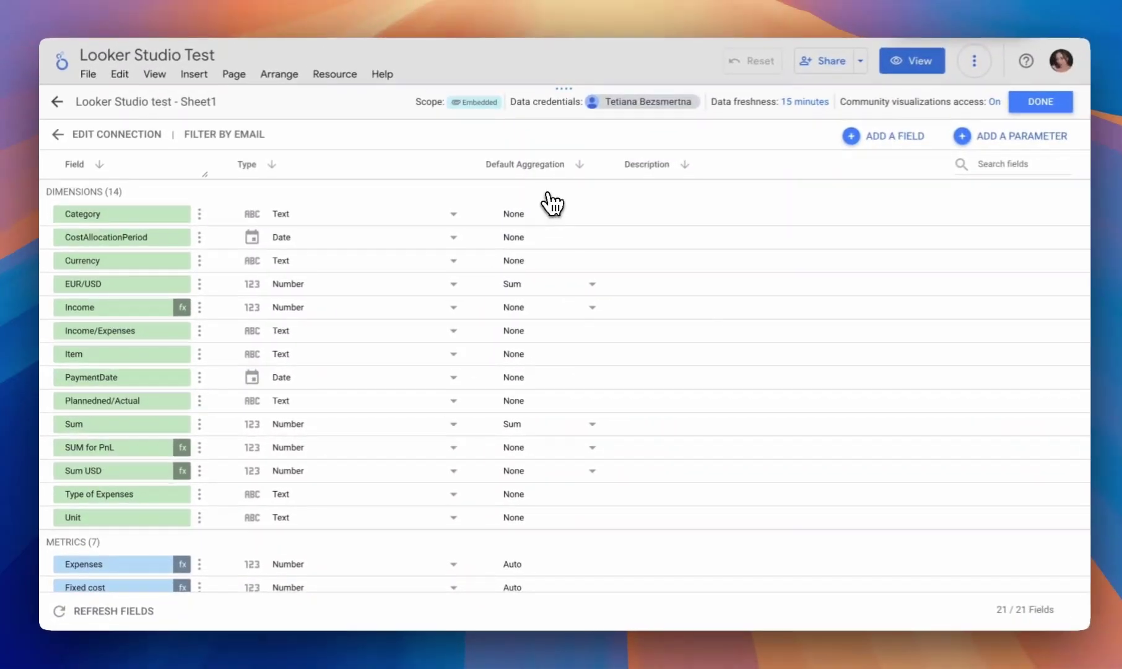
{"action": "left_click", "coordinate": [1023, 107]}
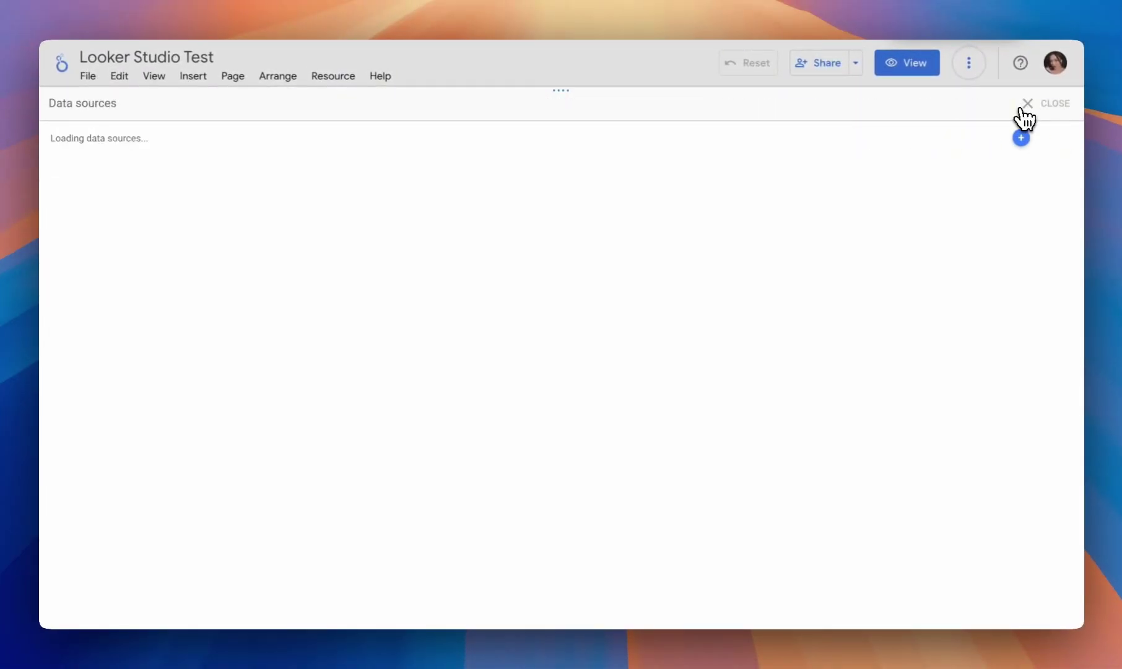
{"action": "left_click", "coordinate": [1043, 103]}
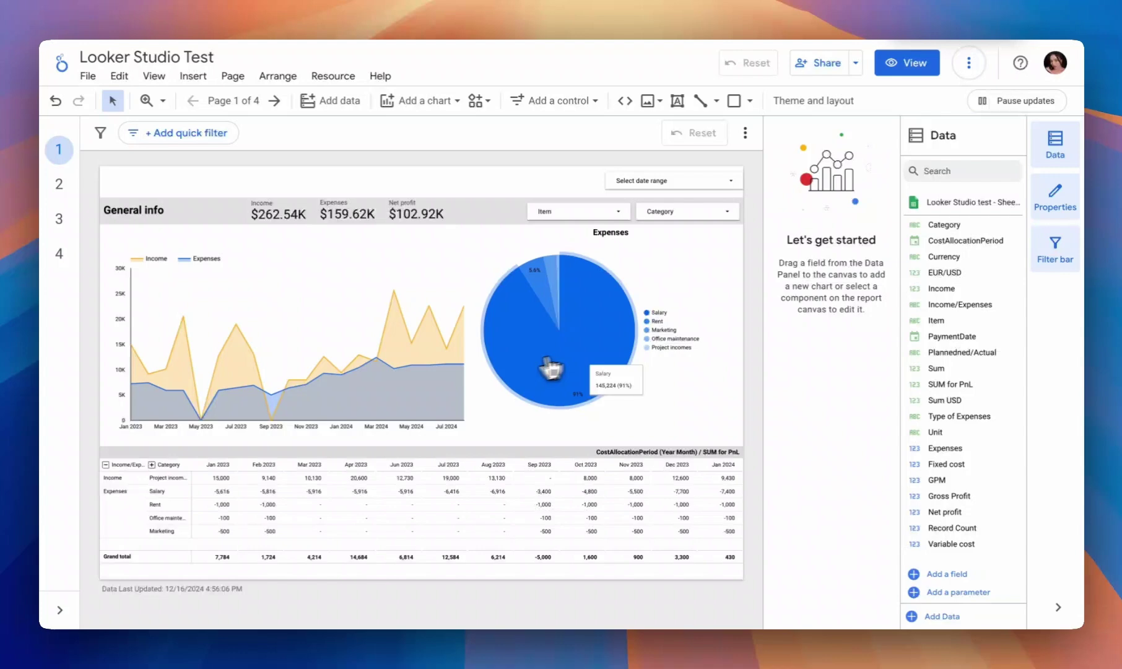
{"action": "left_click", "coordinate": [397, 502]}
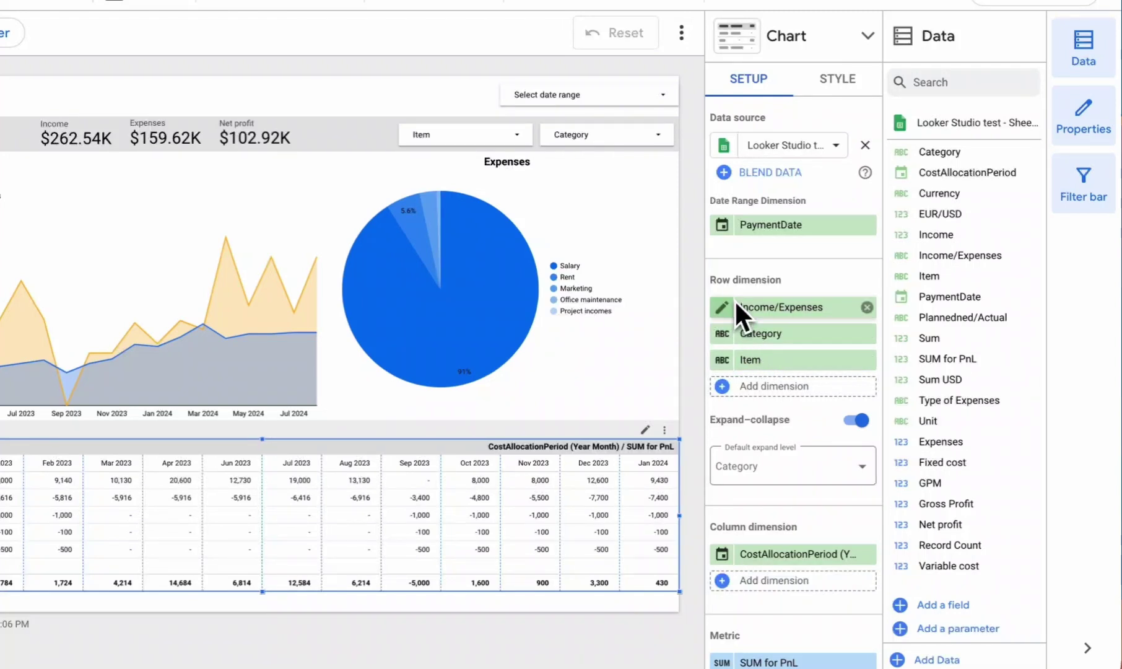
{"action": "scroll", "coordinate": [765, 528], "scroll_direction": "down", "scroll_amount": 1}
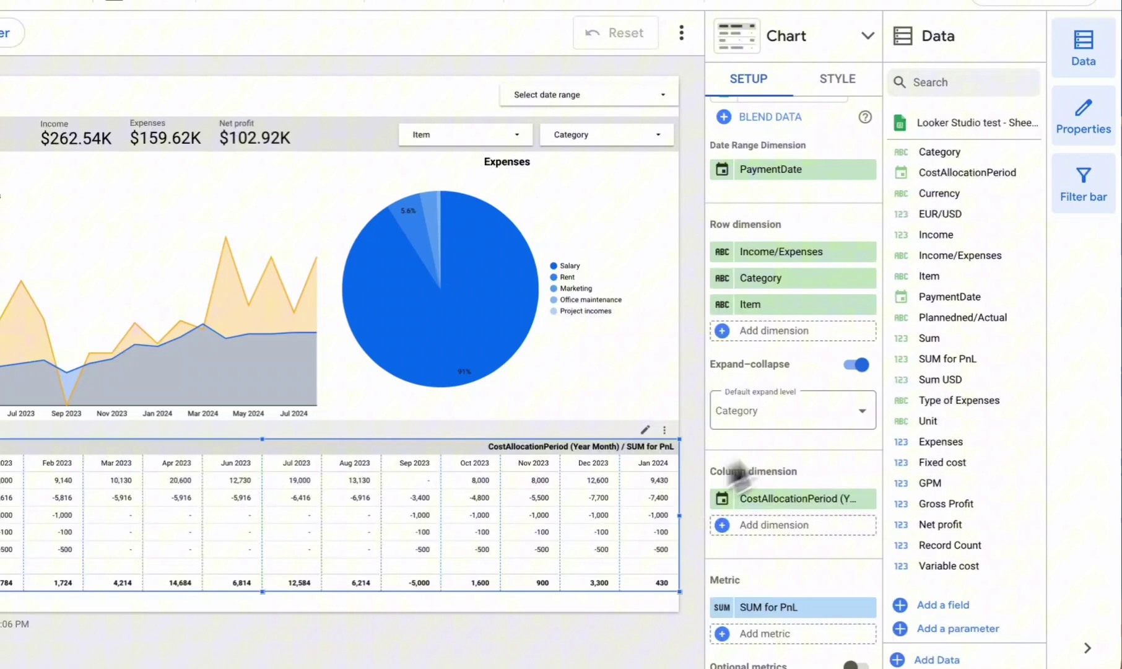
{"action": "scroll", "coordinate": [796, 483], "scroll_direction": "up", "scroll_amount": 1}
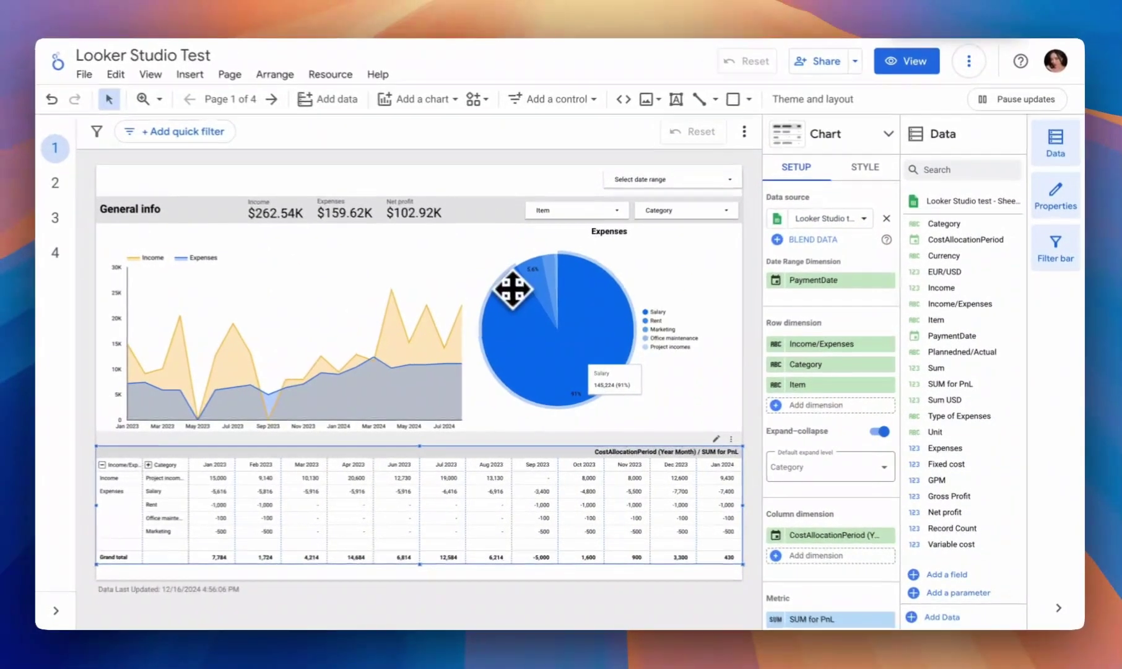
{"action": "left_click", "coordinate": [332, 75]}
{"action": "left_click", "coordinate": [359, 106]}
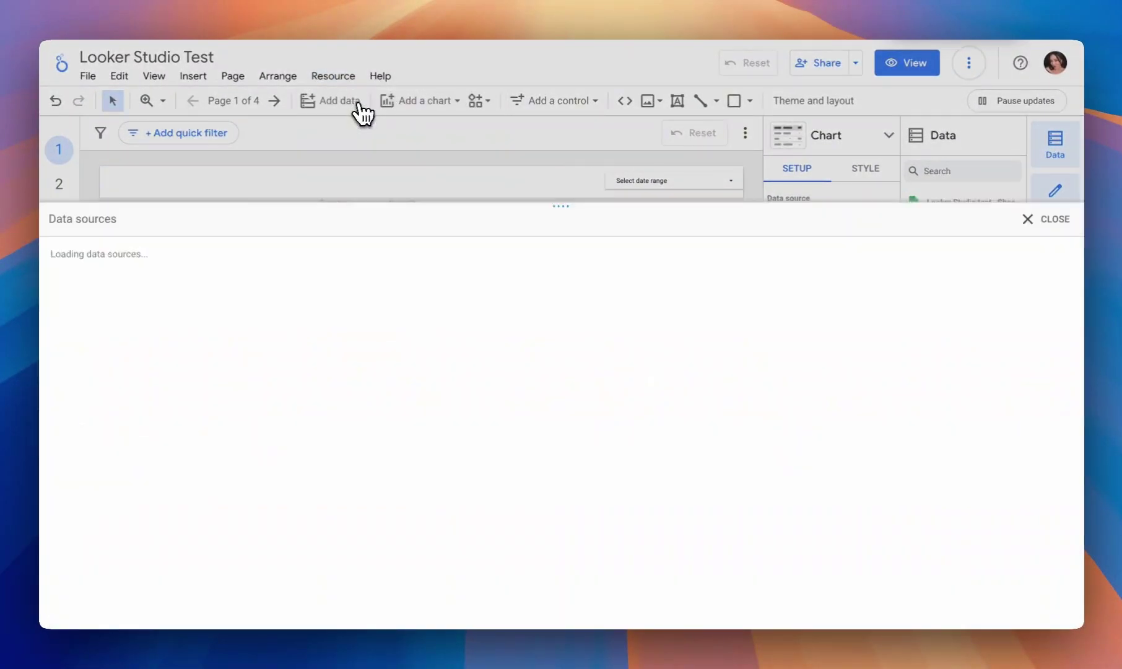
{"action": "left_click", "coordinate": [690, 169]}
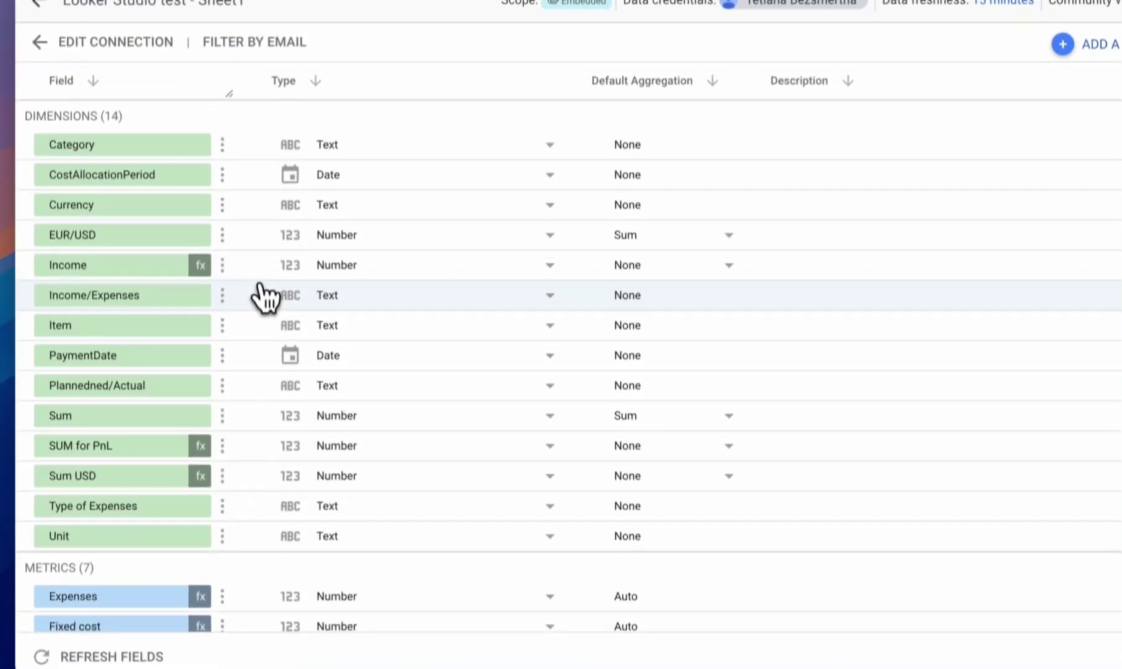
{"action": "scroll", "coordinate": [290, 465], "scroll_direction": "down", "scroll_amount": 3}
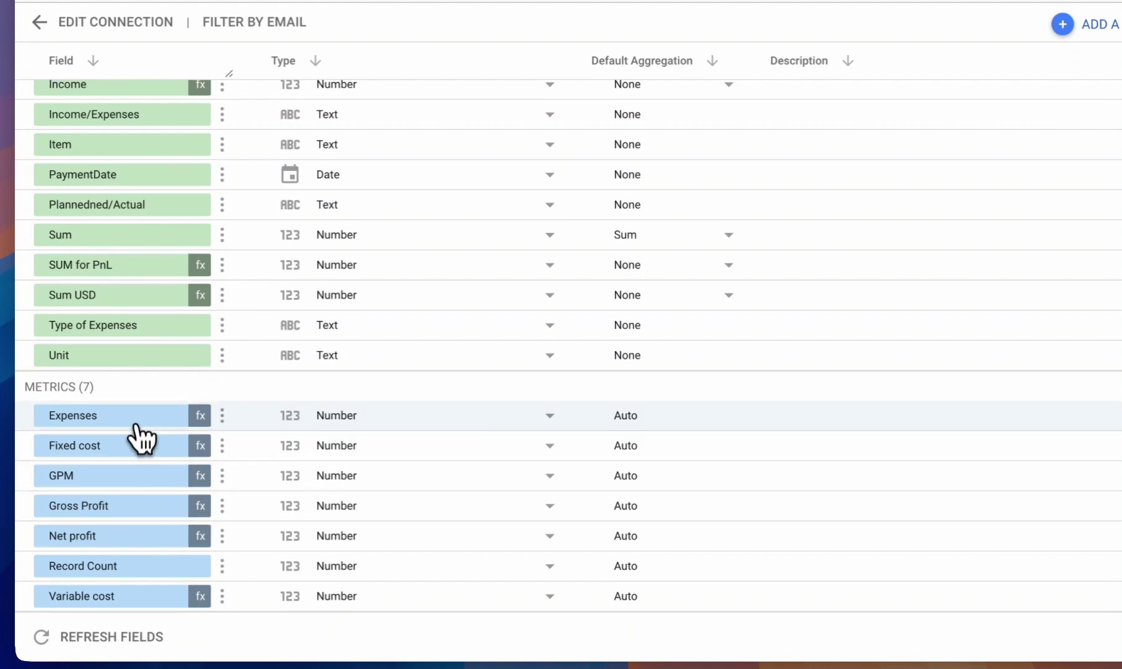
{"action": "scroll", "coordinate": [254, 444], "scroll_direction": "up", "scroll_amount": 4}
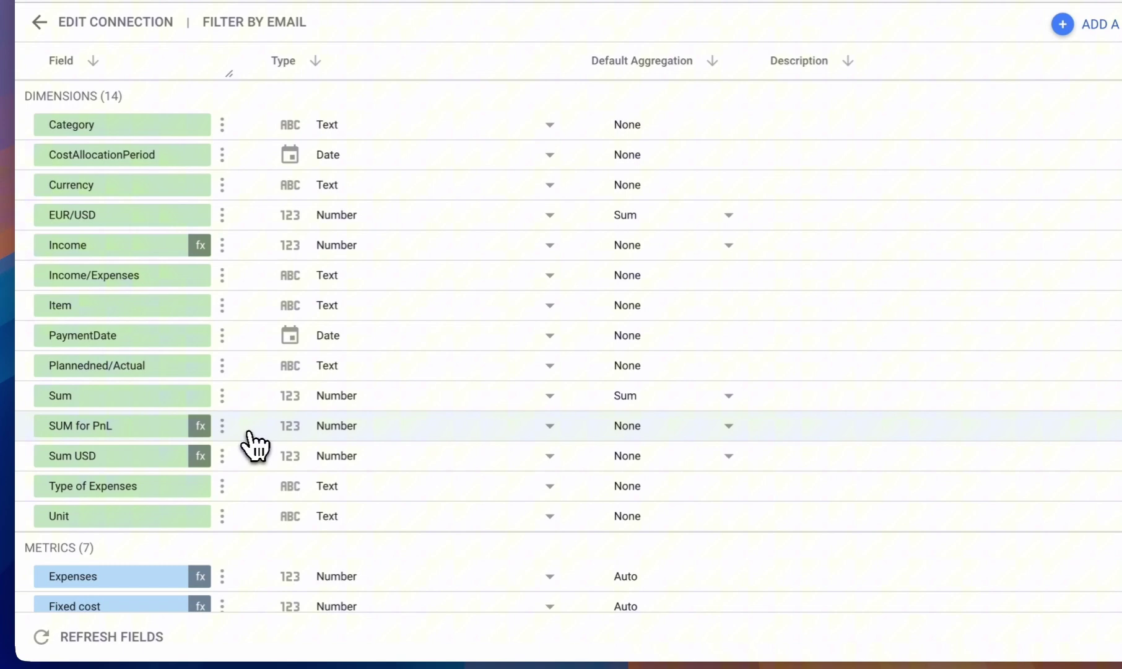
{"action": "scroll", "coordinate": [254, 444], "scroll_direction": "down", "scroll_amount": 4}
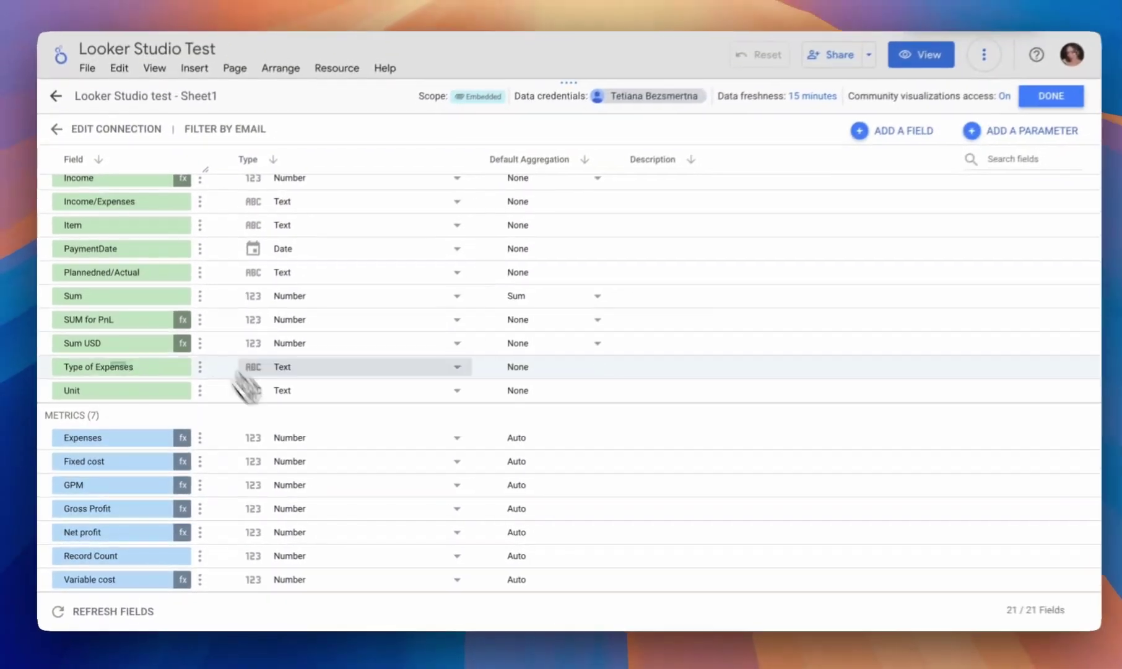
{"action": "scroll", "coordinate": [254, 483], "scroll_direction": "up", "scroll_amount": 5}
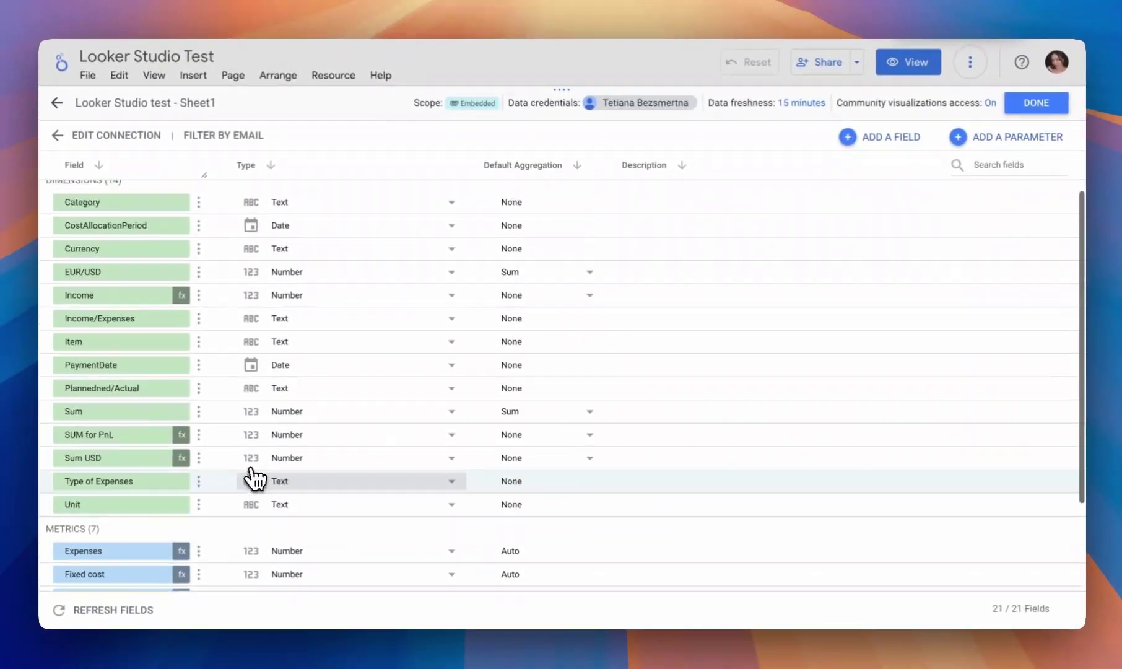
Close the field editor and data sources list, then scroll through the pivot table's setup.
{"action": "left_click", "coordinate": [1030, 105]}
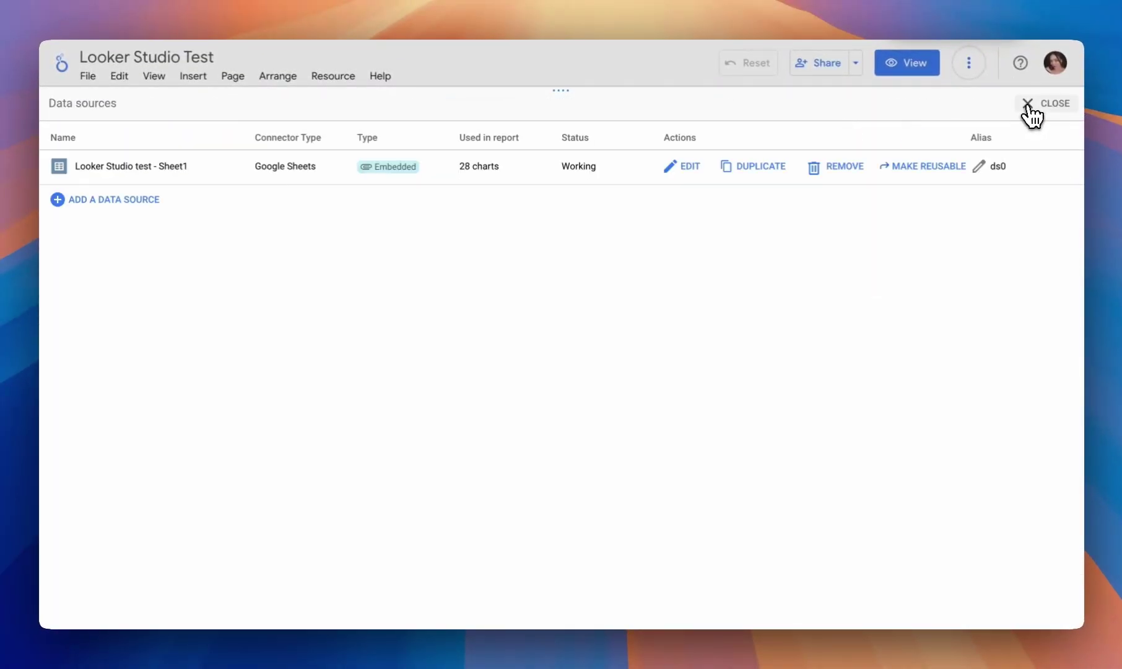
{"action": "left_click", "coordinate": [1030, 105]}
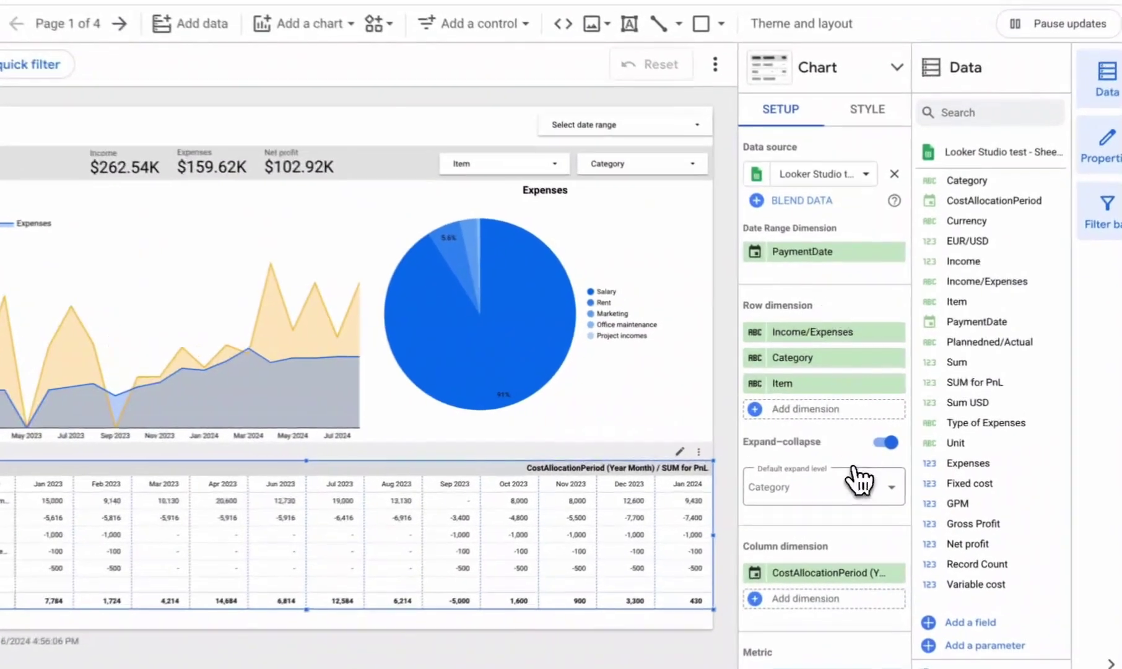
{"action": "scroll", "coordinate": [836, 396], "scroll_direction": "down", "scroll_amount": 5}
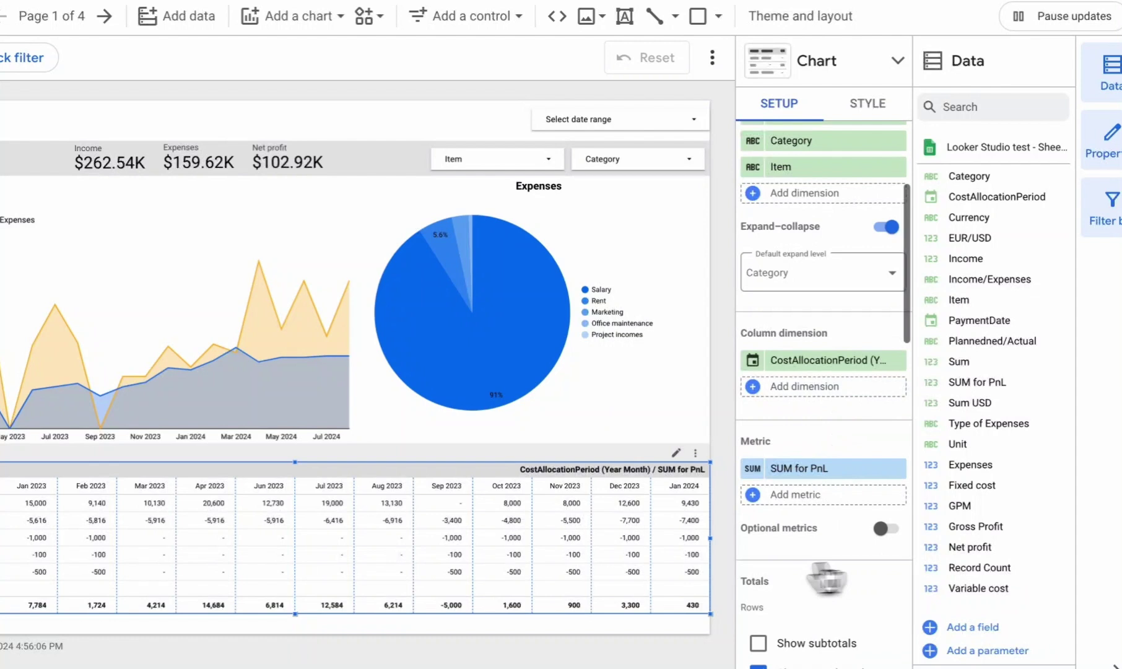
{"action": "scroll", "coordinate": [856, 441], "scroll_direction": "up", "scroll_amount": 3}
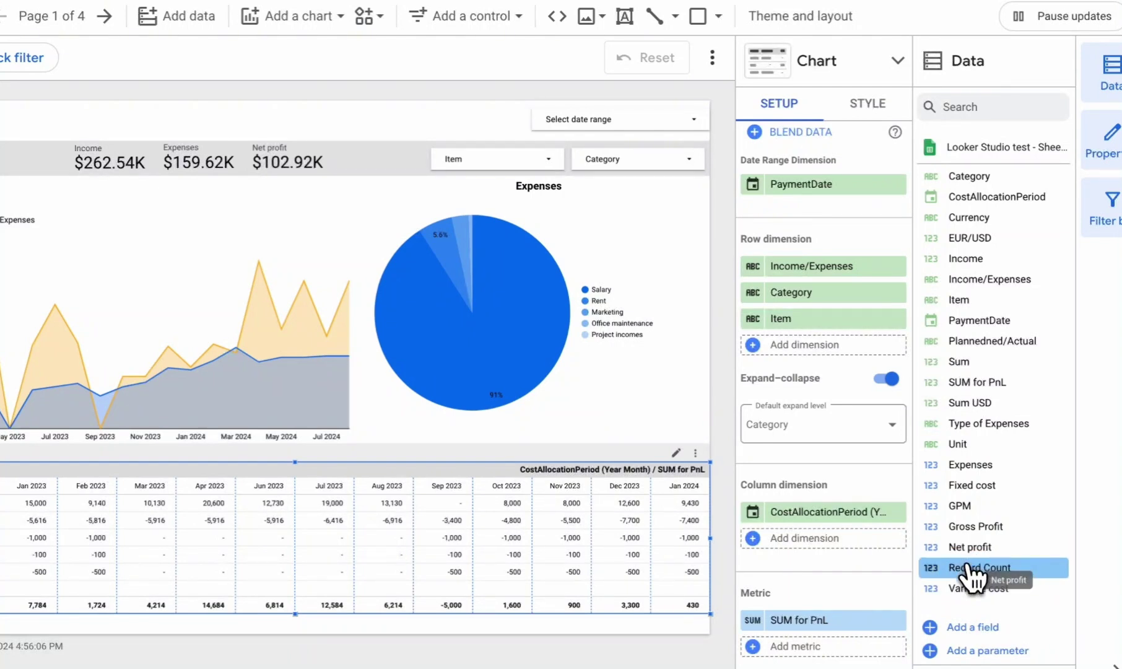
{"action": "scroll", "coordinate": [863, 585], "scroll_direction": "down", "scroll_amount": 1}
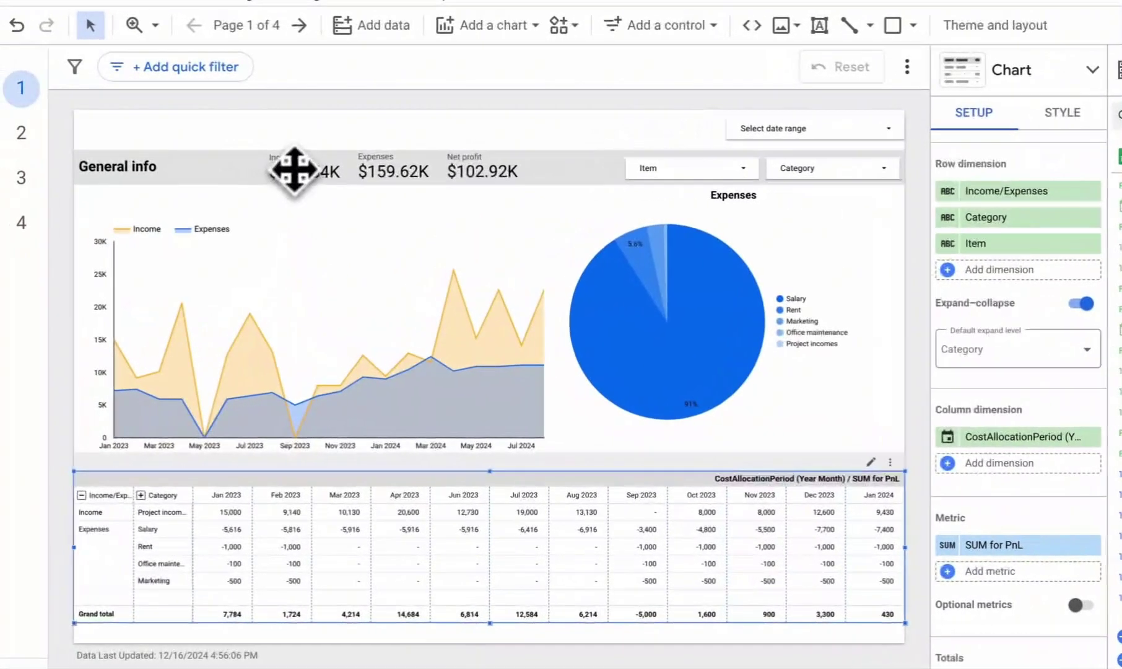
Select the Income scorecard and review Income's CASE formula summing USD for 'Income' rows.
{"action": "left_click", "coordinate": [310, 170]}
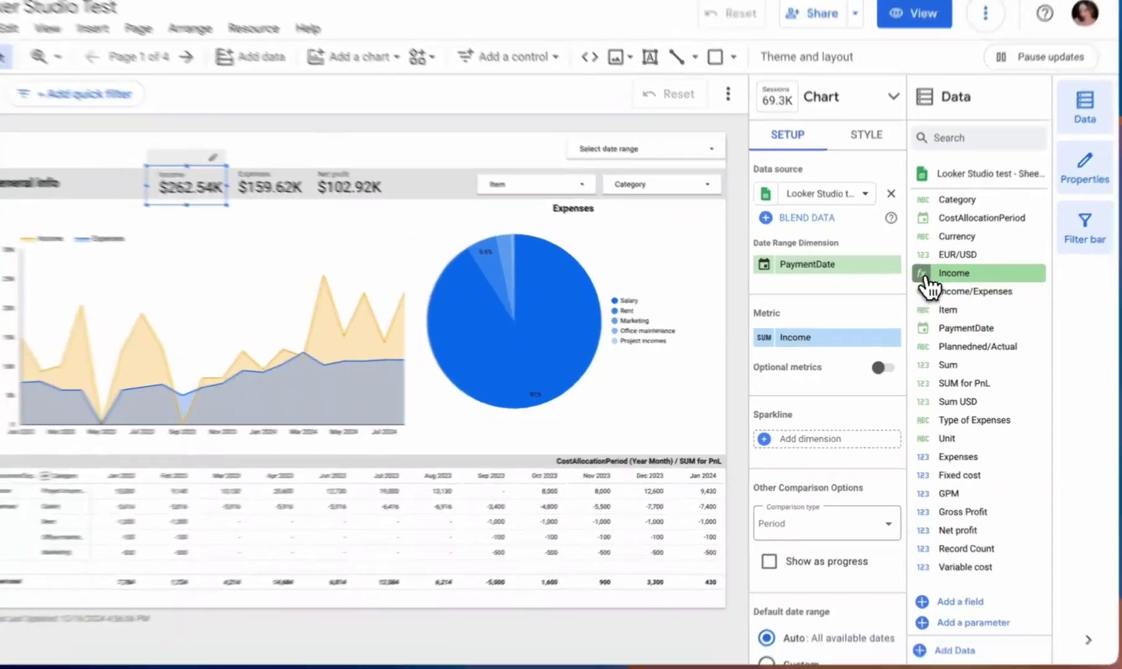
{"action": "left_click", "coordinate": [931, 258]}
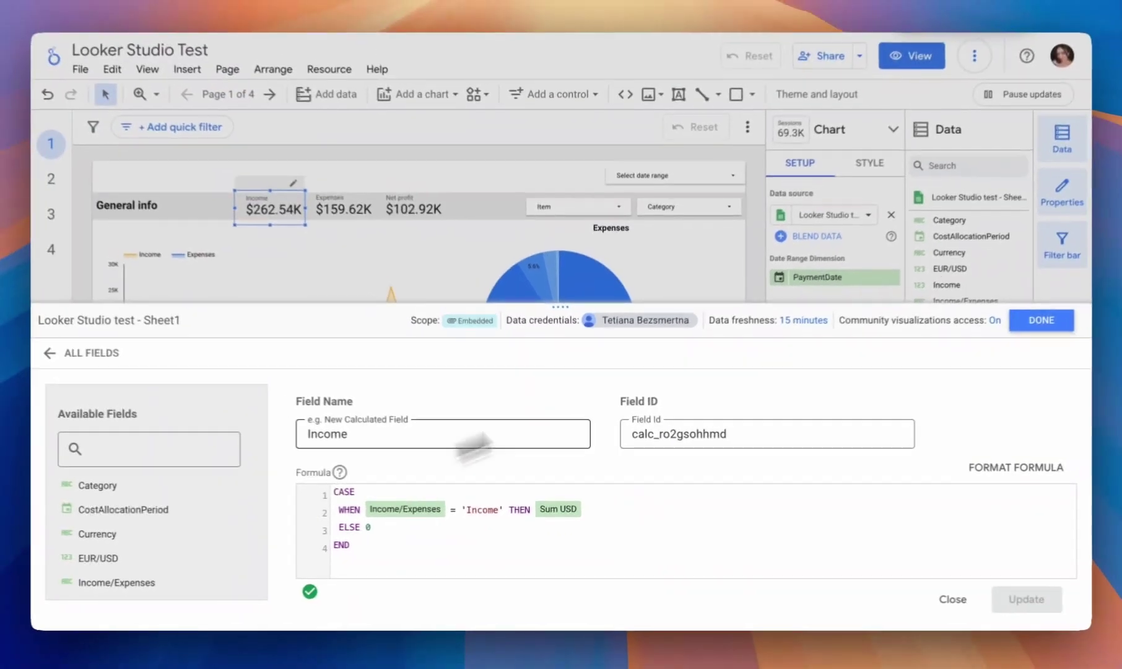
{"action": "left_click", "coordinate": [1040, 319]}
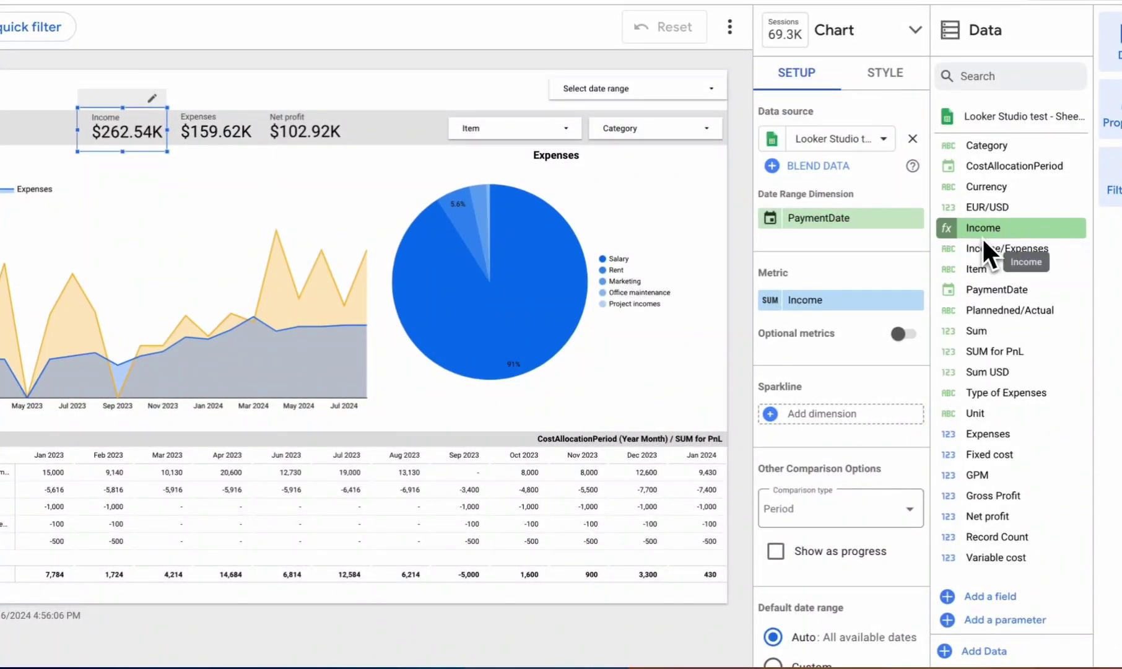
Switch the Income metric's aggregation to Average, then back to Sum for $262.54K.
{"action": "left_click", "coordinate": [767, 302]}
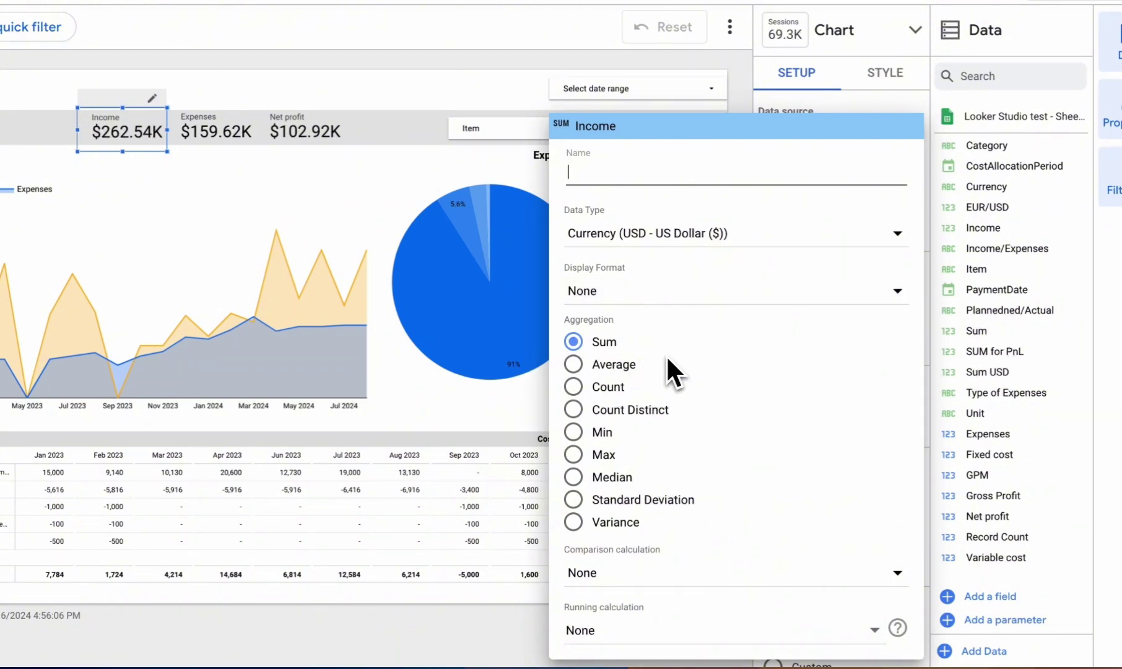
{"action": "left_click", "coordinate": [575, 366]}
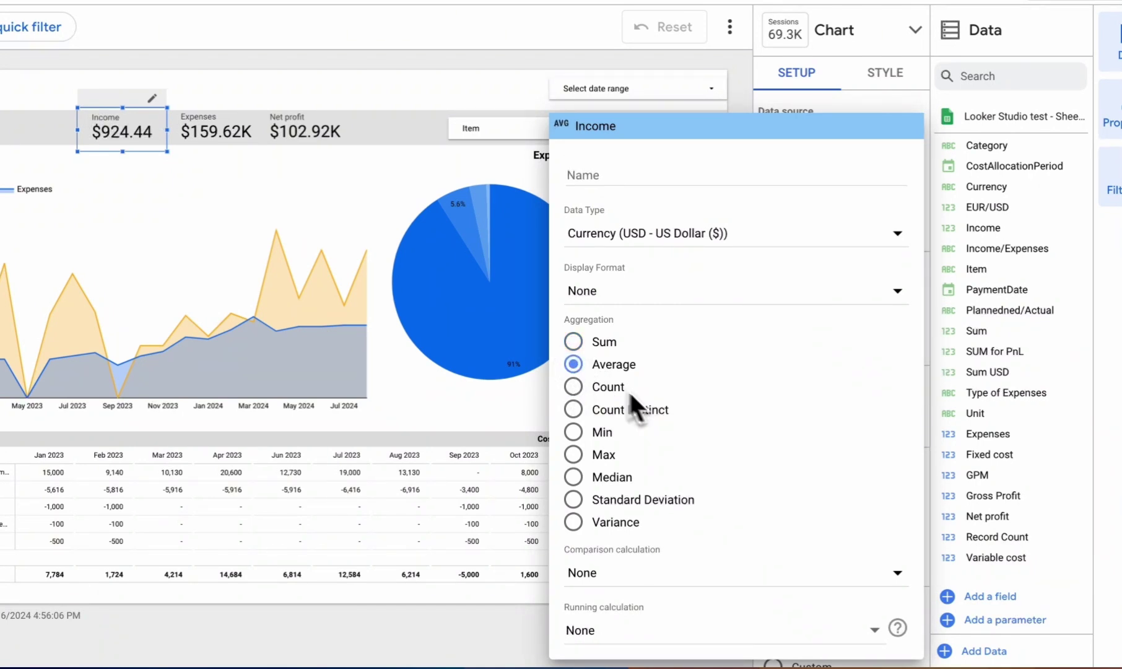
{"action": "left_click", "coordinate": [575, 348]}
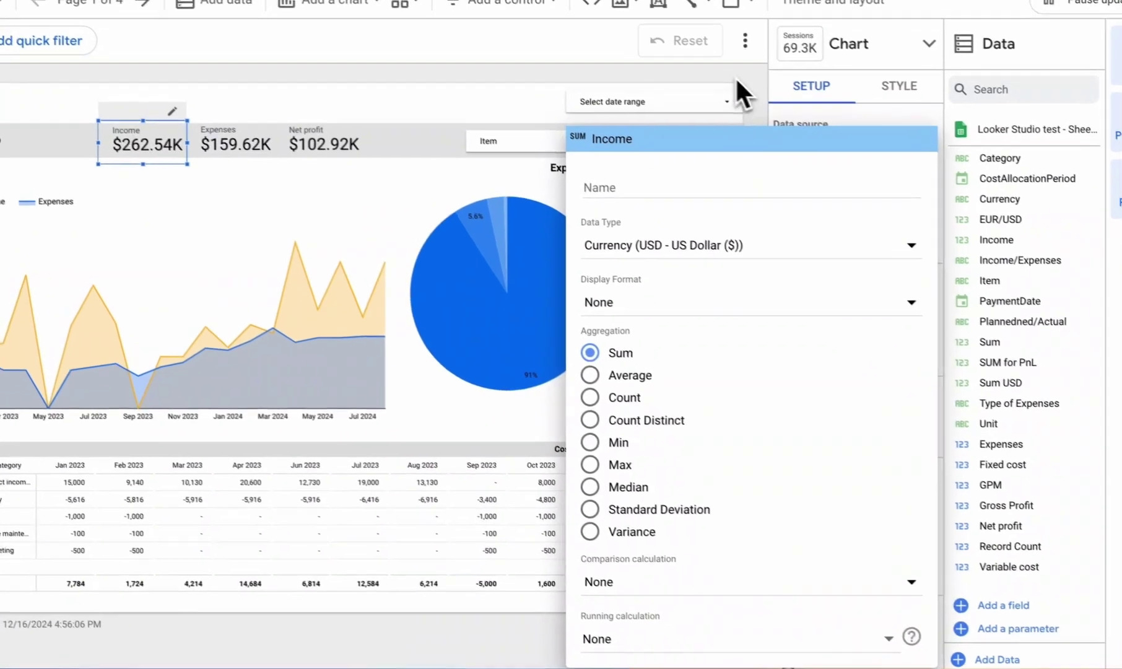
{"action": "left_click", "coordinate": [738, 88]}
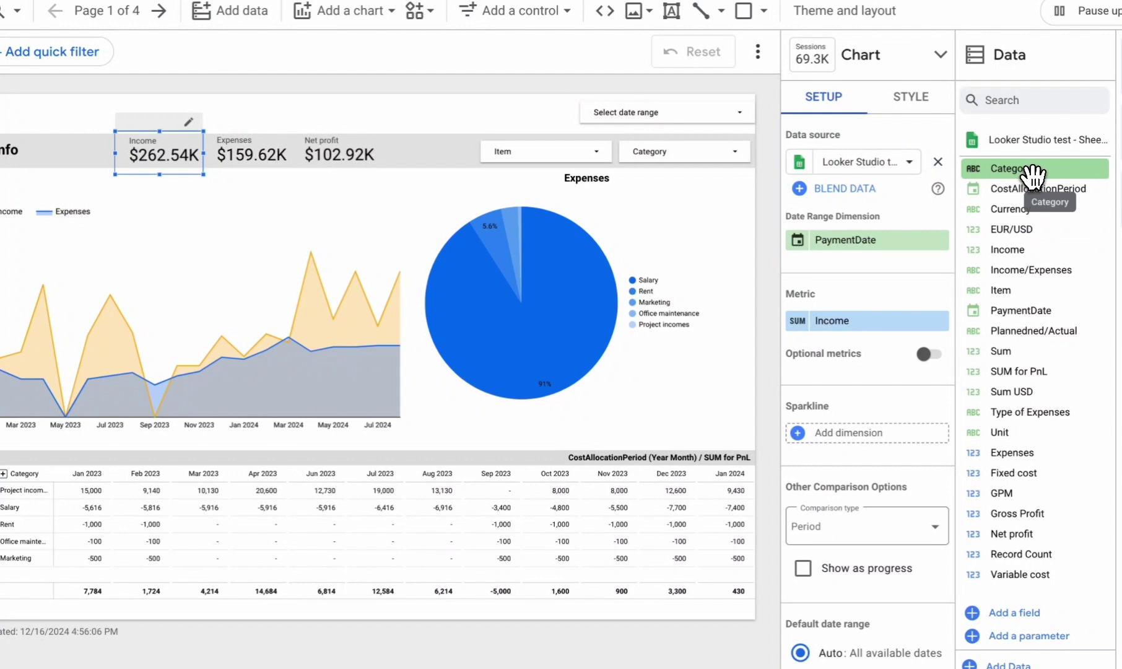
Drop Category onto the scorecard's metric slot, giving a distinct count of 5.0.
{"action": "left_click_drag", "start_coordinate": [1032, 169], "coordinate": [867, 331]}
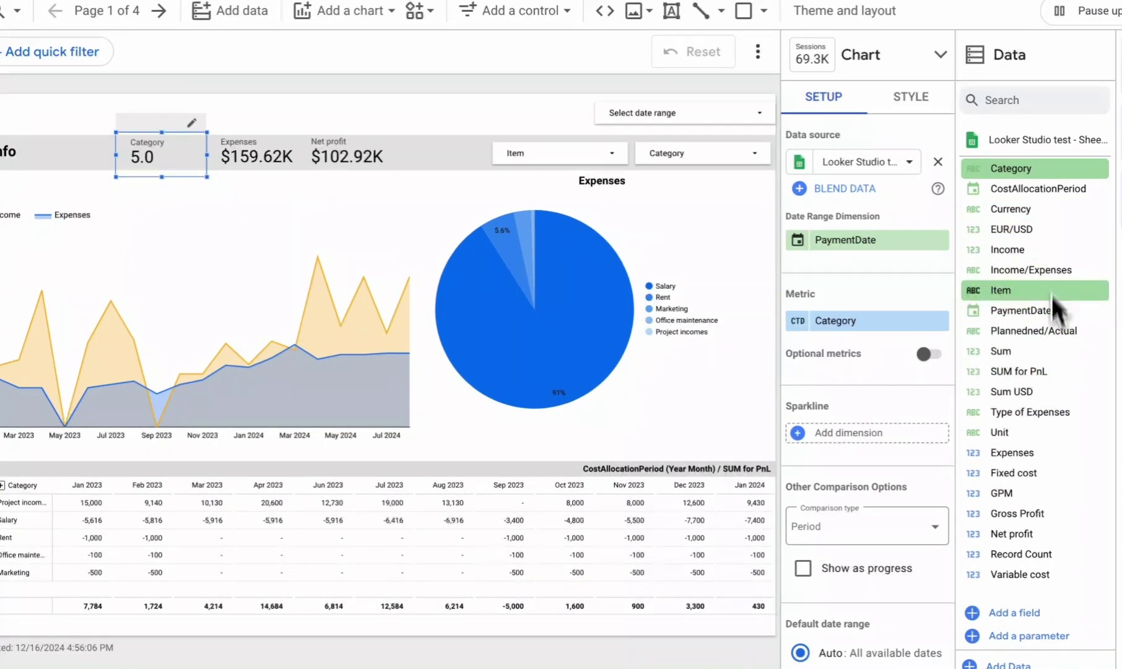
{"action": "left_click_drag", "start_coordinate": [1060, 208], "coordinate": [885, 320]}
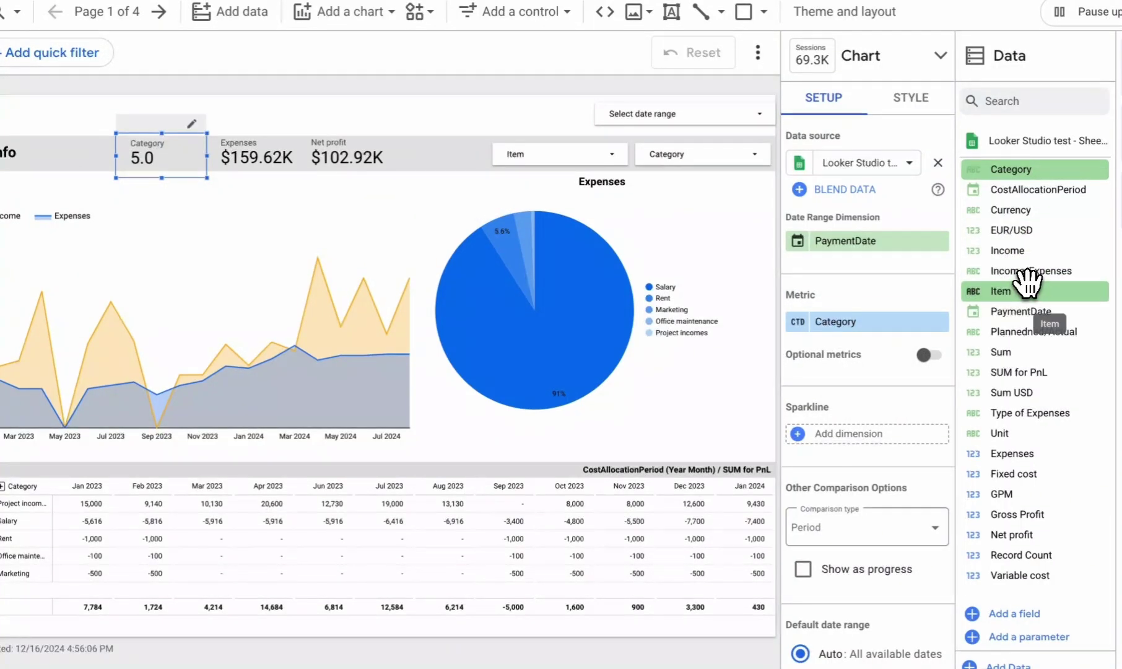
Drag Income back onto the metric slot, replacing Category so it shows 262.5K.
{"action": "left_click_drag", "start_coordinate": [1024, 250], "coordinate": [875, 327]}
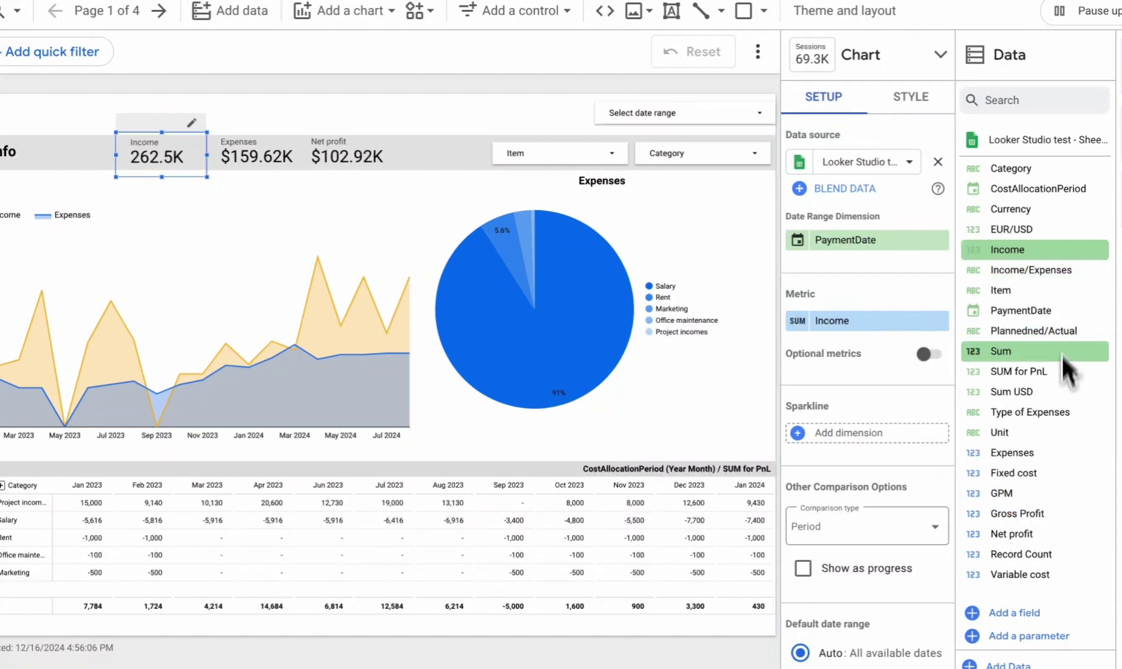
Open Net profit's formula SUM(Income) - Expenses and briefly view the SUM function help.
{"action": "left_click", "coordinate": [972, 535]}
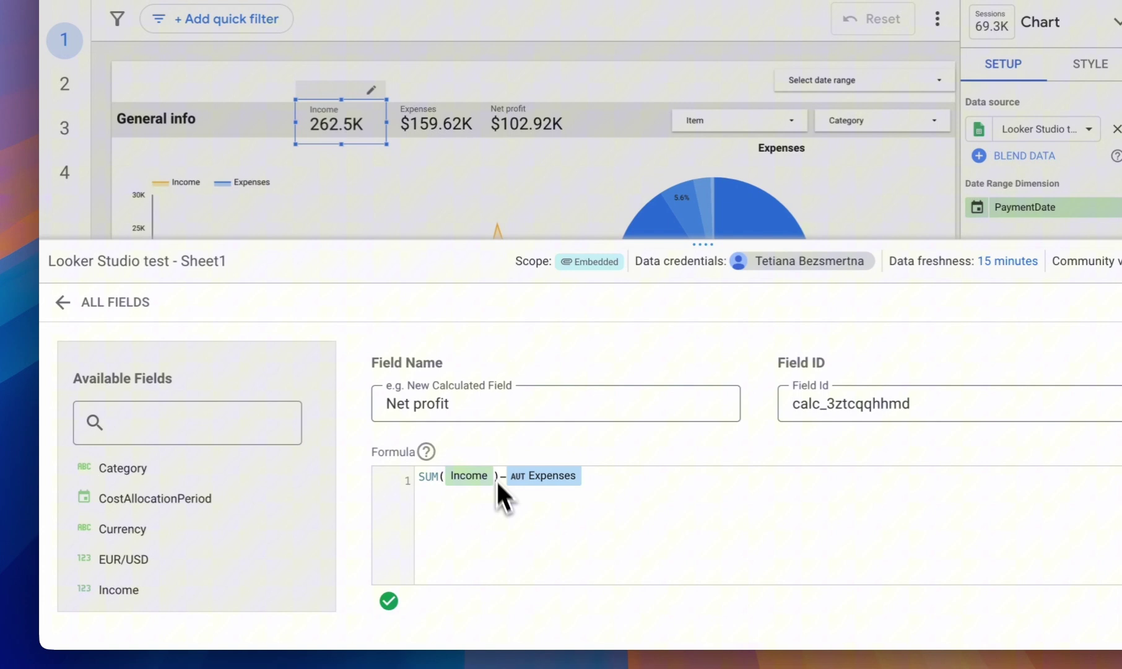
{"action": "left_click", "coordinate": [443, 479]}
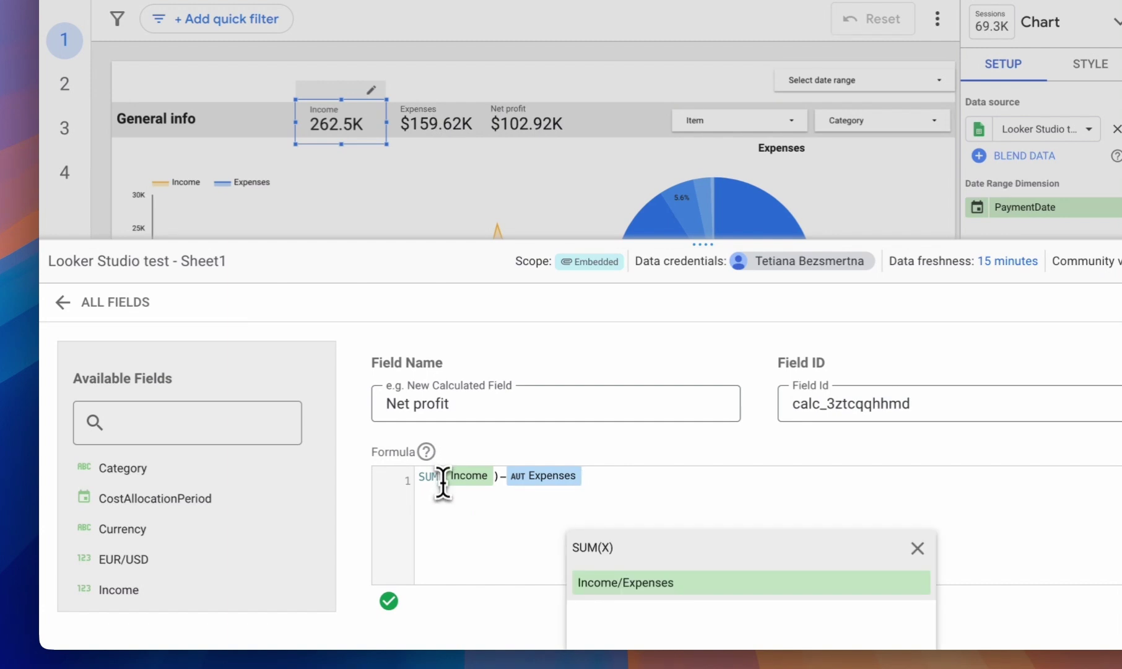
{"action": "left_click", "coordinate": [446, 504]}
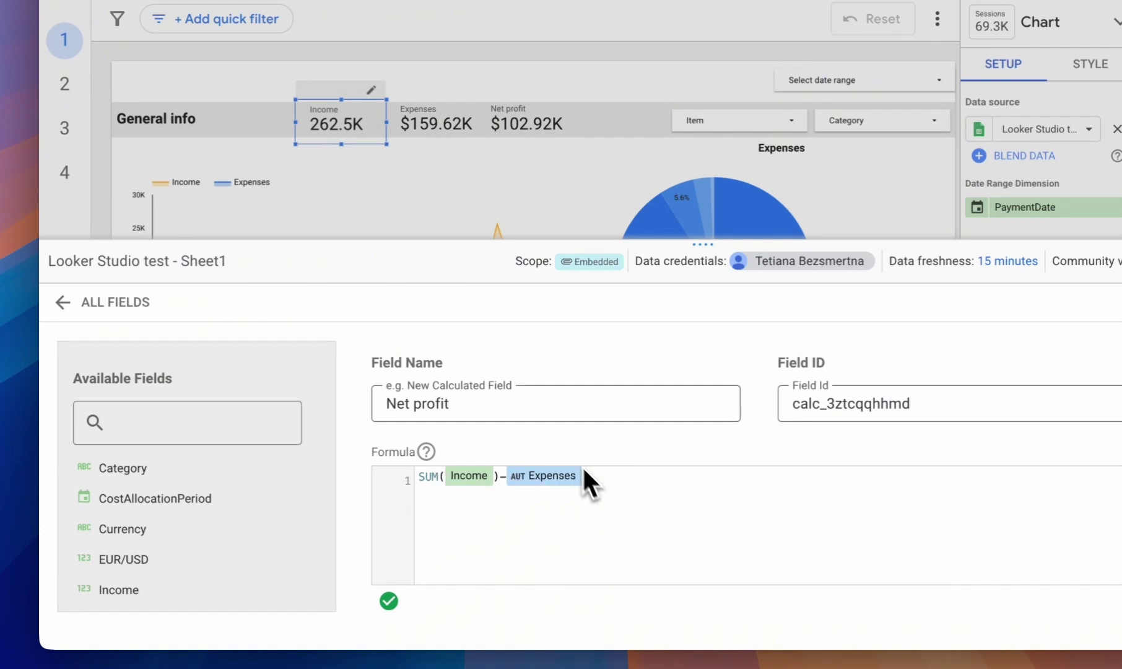
{"action": "left_click", "coordinate": [62, 301]}
{"action": "scroll", "coordinate": [235, 494], "scroll_direction": "down", "scroll_amount": 10}
{"action": "scroll", "coordinate": [237, 501], "scroll_direction": "down", "scroll_amount": 2}
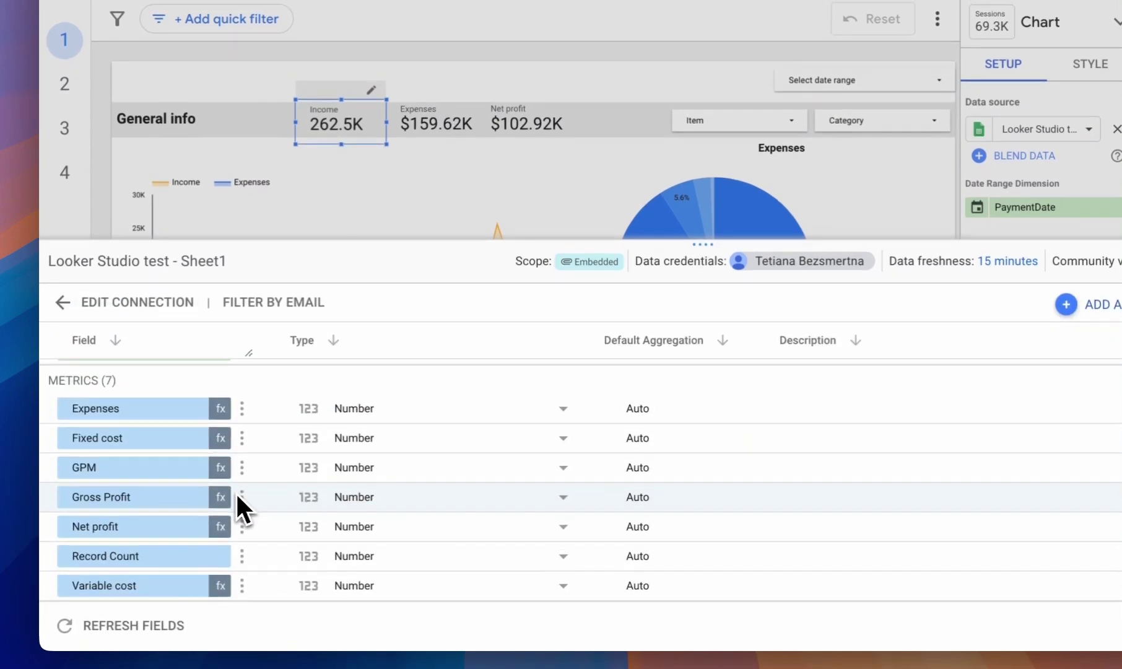
{"action": "scroll", "coordinate": [226, 496], "scroll_direction": "up", "scroll_amount": 1}
{"action": "left_click", "coordinate": [221, 462]}
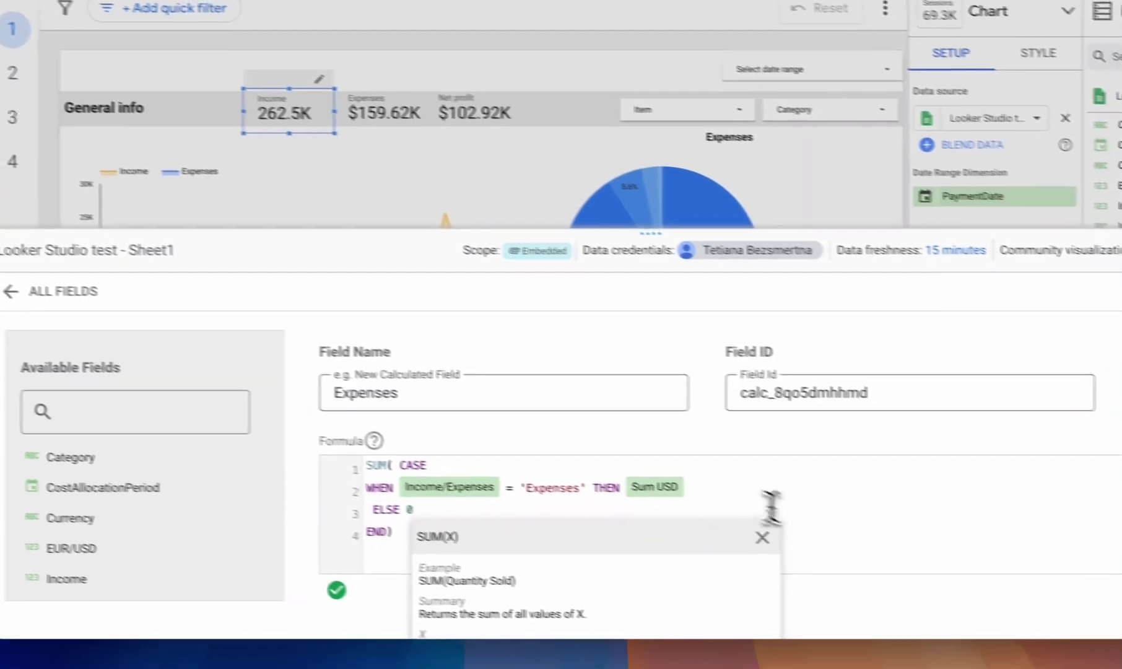
{"action": "left_click", "coordinate": [762, 537]}
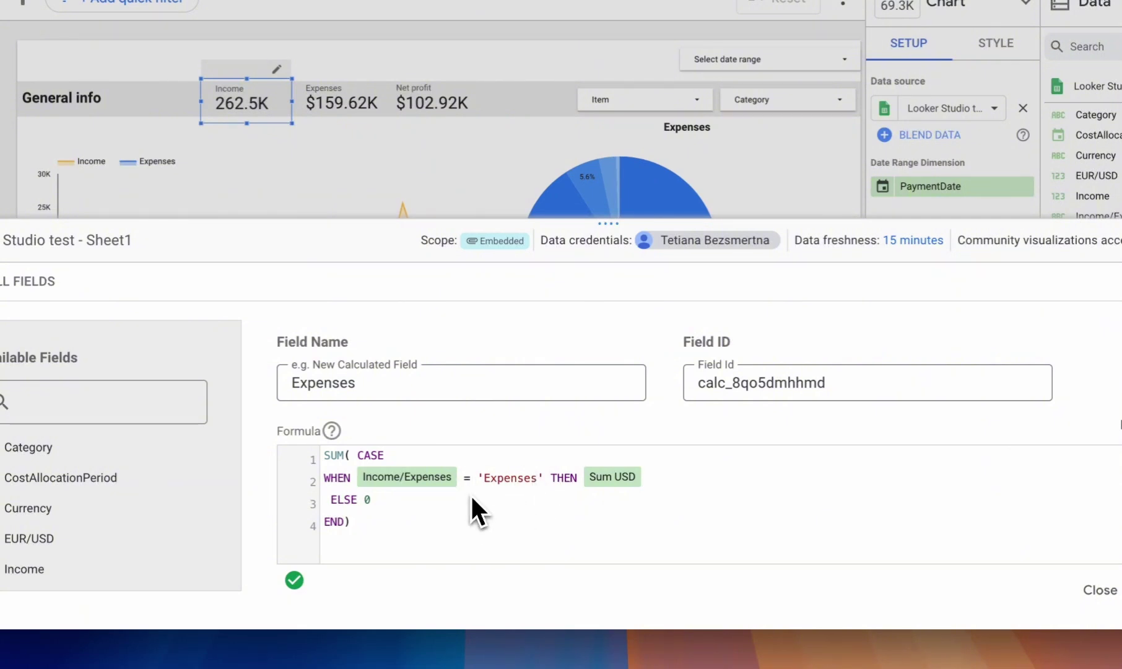
{"action": "left_click", "coordinate": [351, 455]}
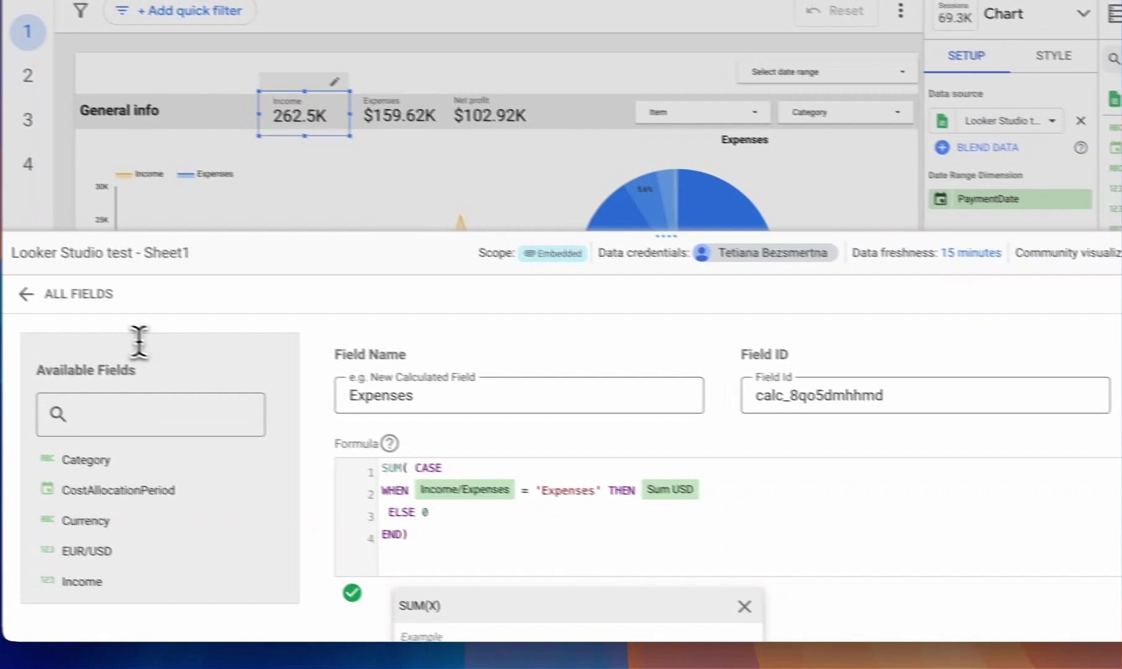
{"action": "left_click", "coordinate": [26, 293]}
{"action": "scroll", "coordinate": [384, 486], "scroll_direction": "down", "scroll_amount": 8}
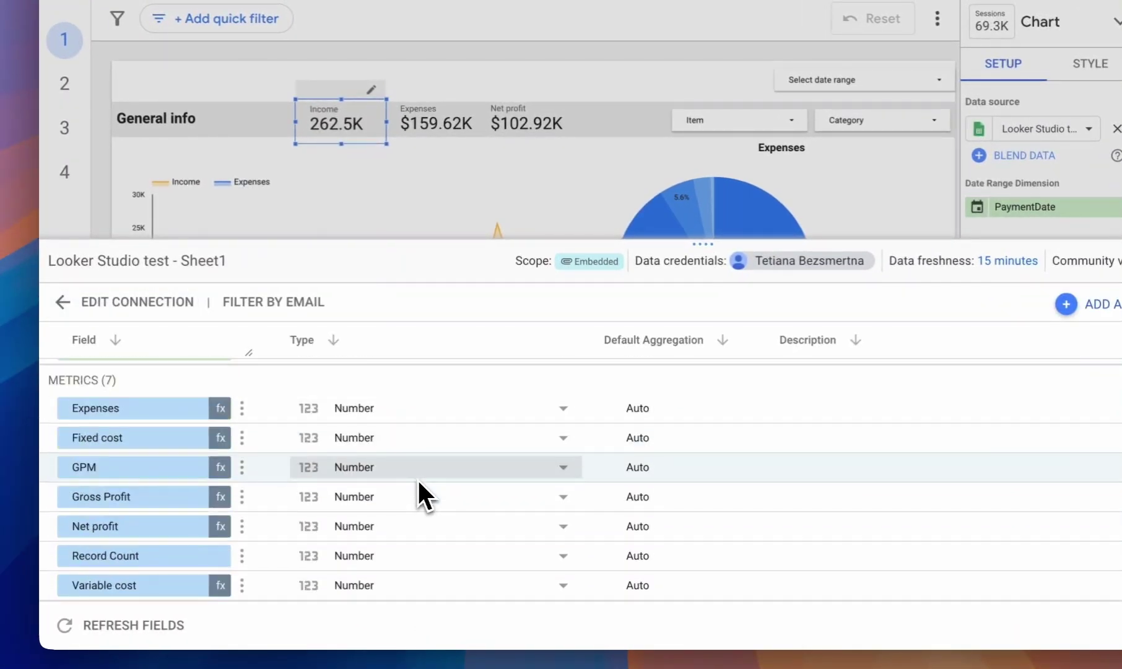
{"action": "scroll", "coordinate": [419, 482], "scroll_direction": "up", "scroll_amount": 1}
{"action": "left_click", "coordinate": [221, 531]}
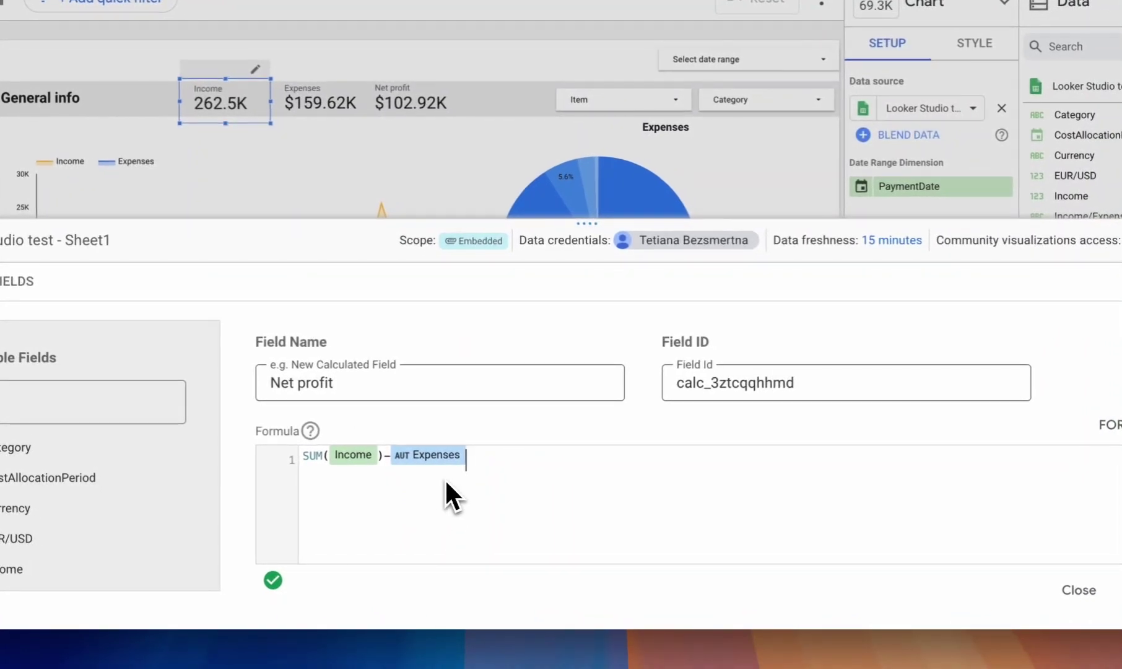
{"action": "left_click", "coordinate": [329, 459]}
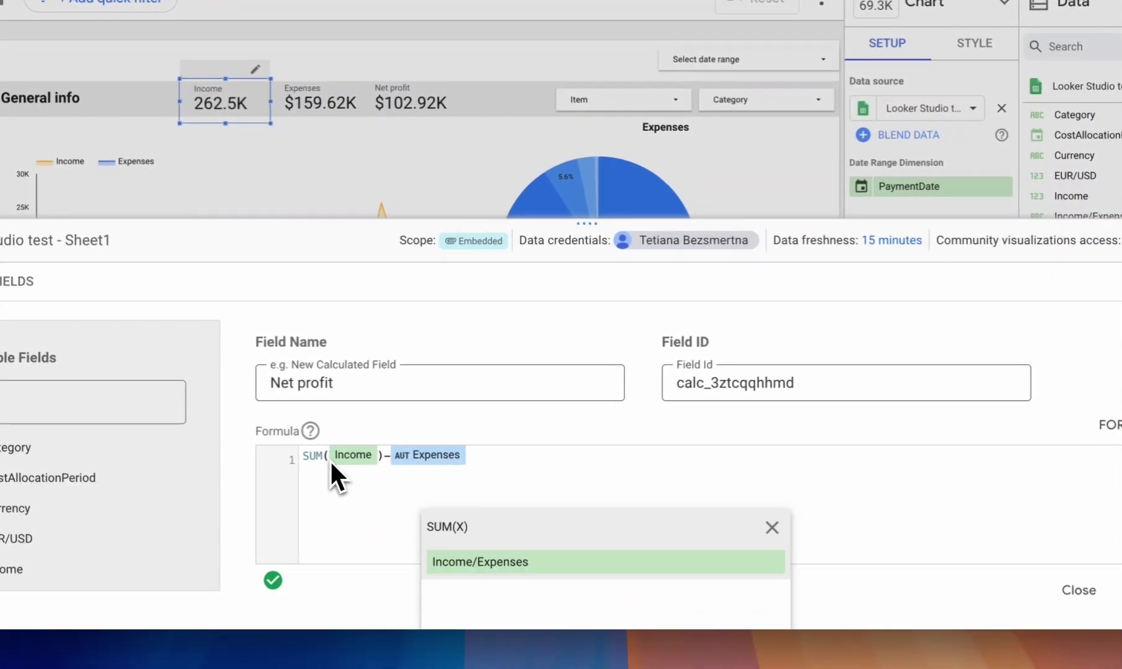
{"action": "key", "text": "BackSpace"}
{"action": "key", "text": "BackSpace"}
{"action": "key", "text": "BackSpace"}
{"action": "key", "text": "BackSpace"}
{"action": "left_click", "coordinate": [355, 458]}
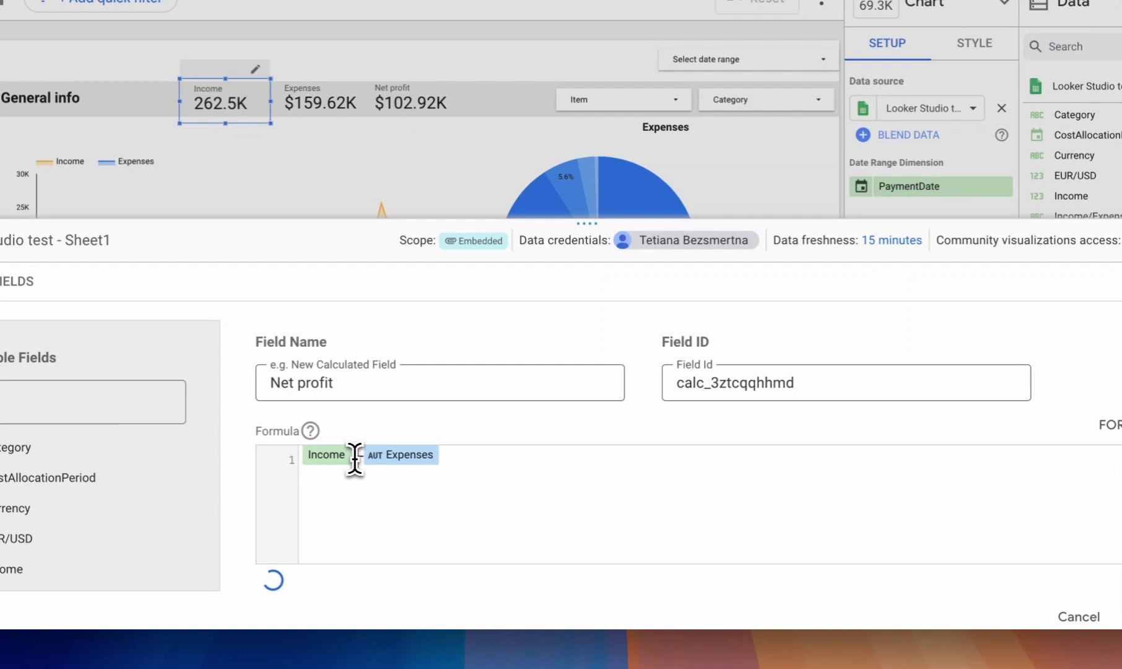
{"action": "key", "text": "BackSpace"}
{"action": "left_click", "coordinate": [450, 459]}
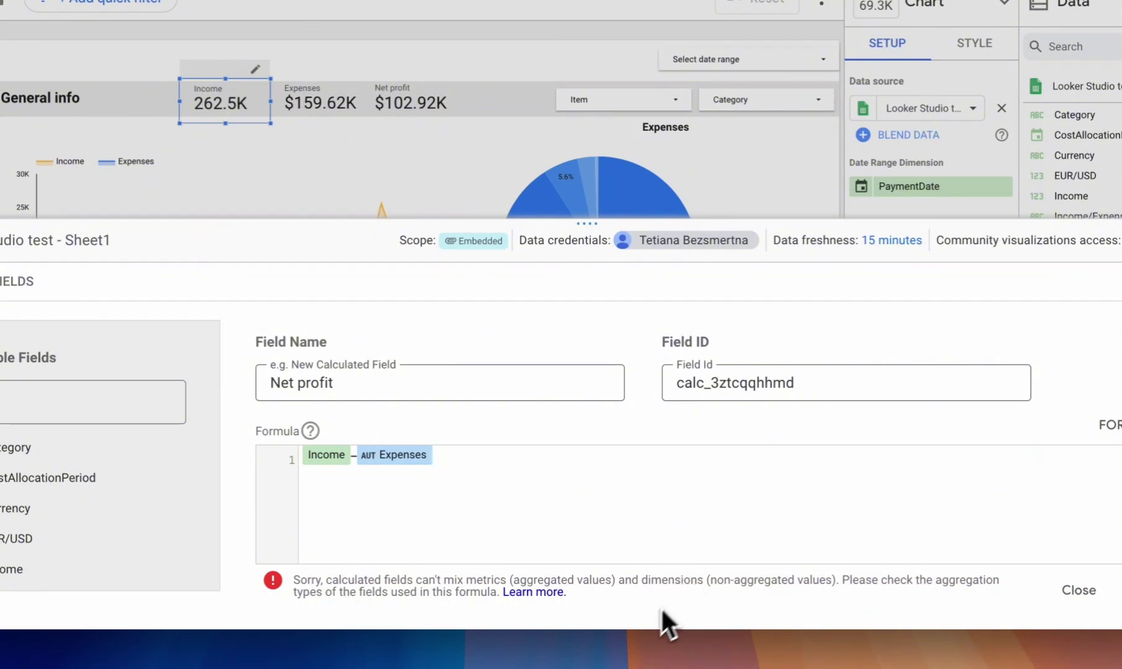
{"action": "left_click", "coordinate": [300, 454]}
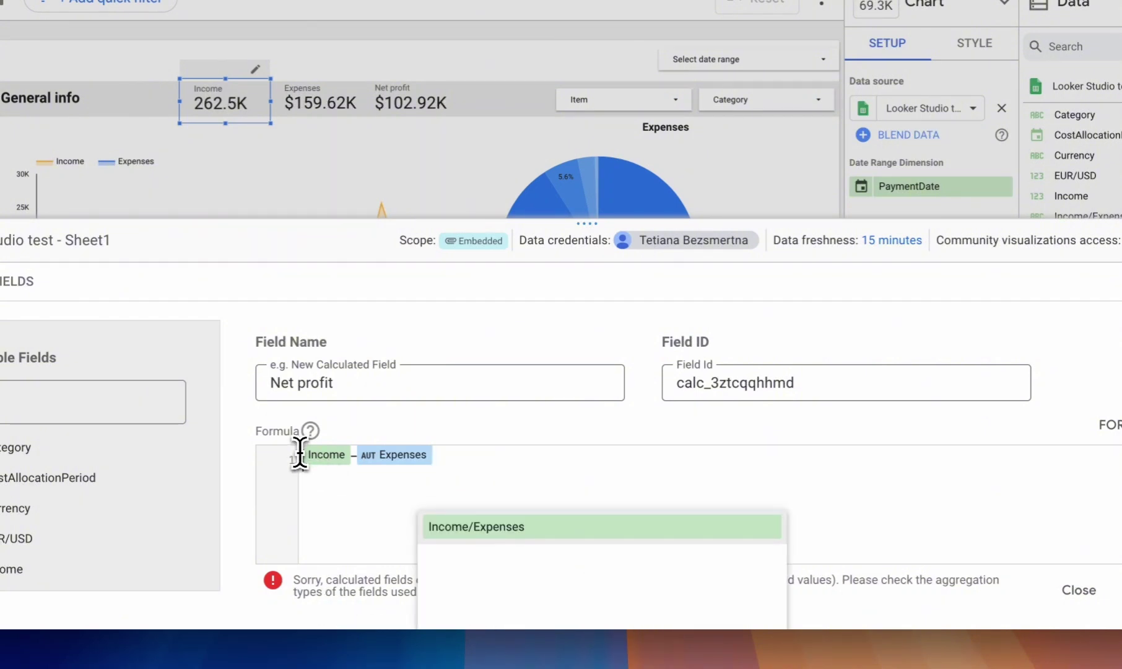
{"action": "type", "text": "sUM("}
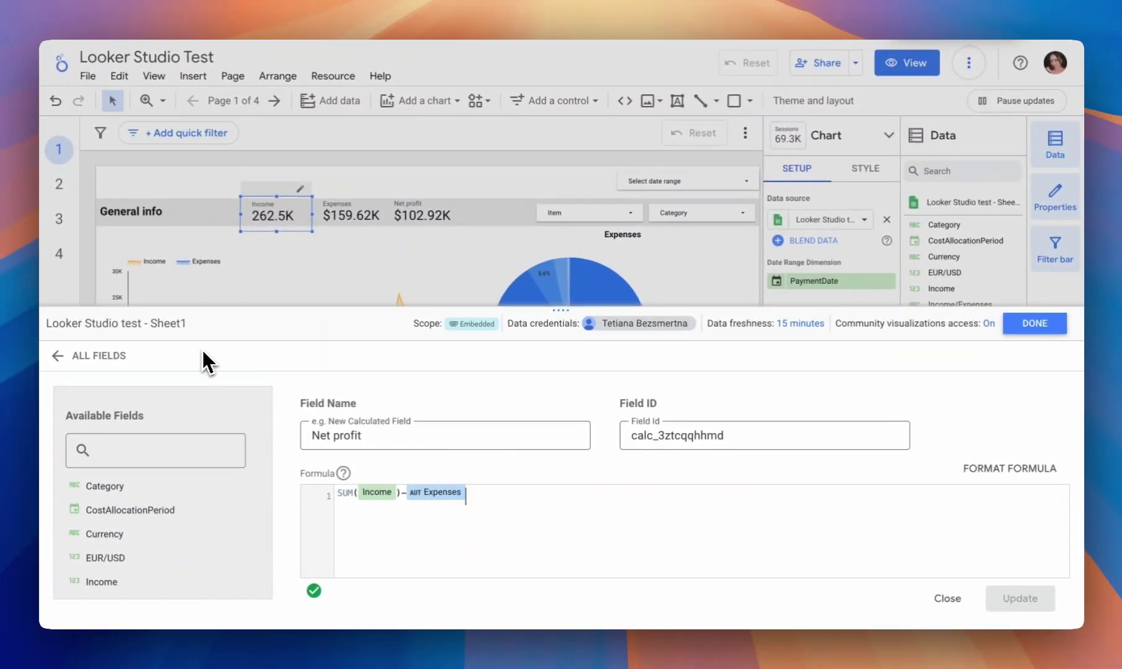
Close the data source editor, returning to scorecards Income 262.5K, Expenses $159.62K, Net profit $102.92K.
{"action": "left_click", "coordinate": [1030, 326]}
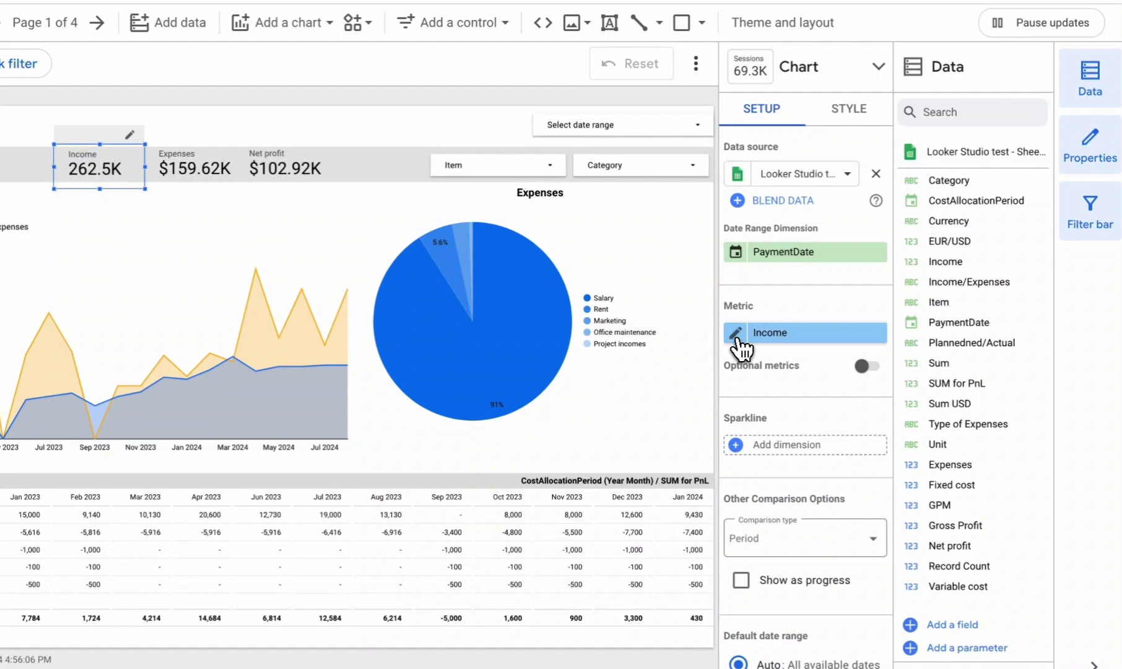
Confirm the Income metric uses Sum aggregation, then deselect the scorecard.
{"action": "left_click", "coordinate": [743, 337]}
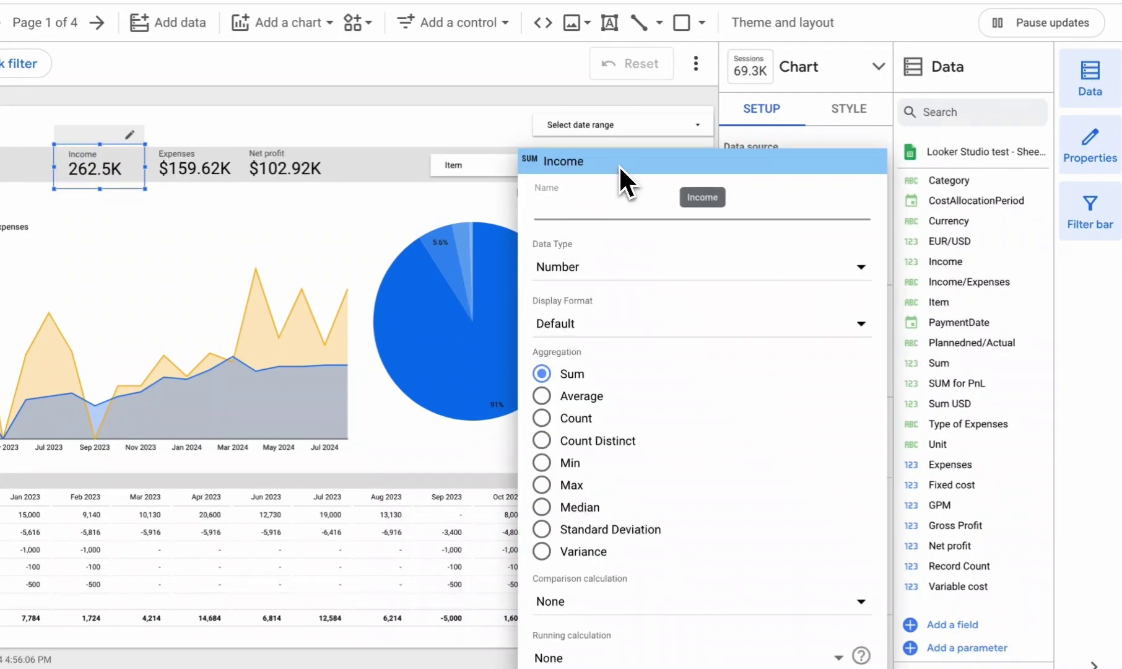
{"action": "left_click", "coordinate": [721, 113]}
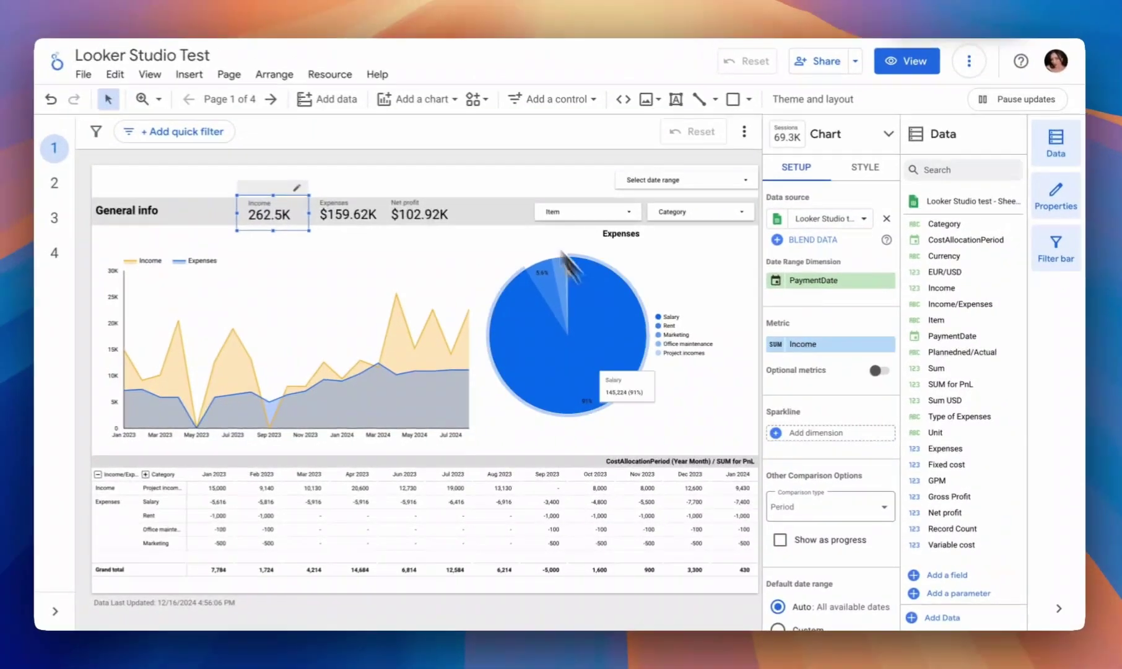
{"action": "left_click", "coordinate": [494, 165]}
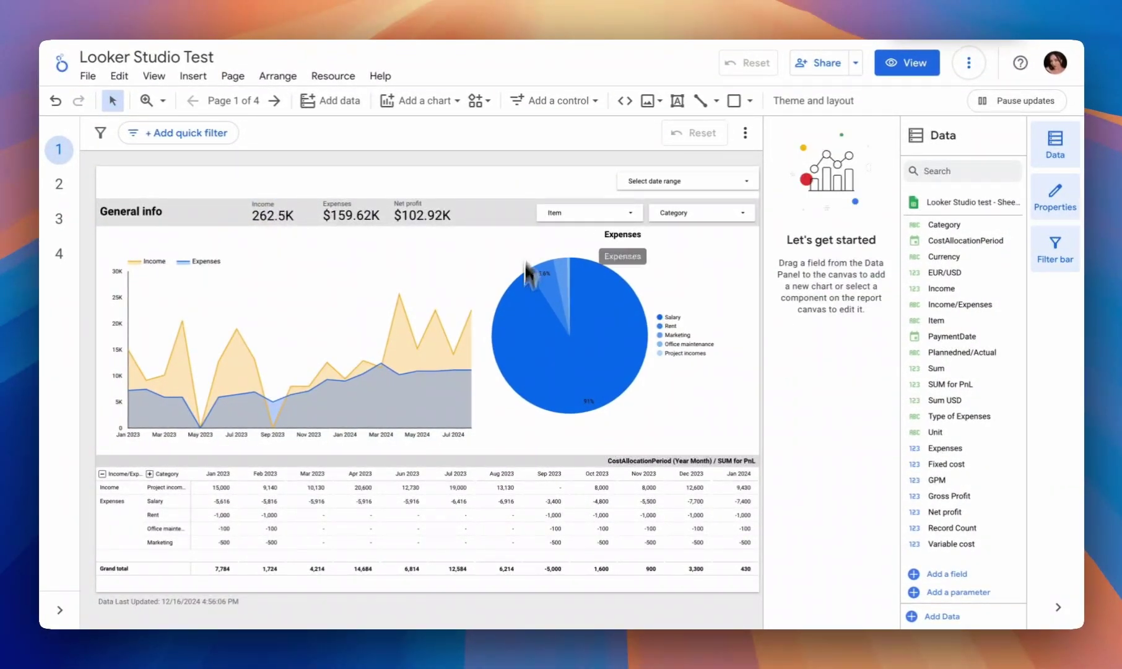
{"action": "mouse_move", "coordinate": [522, 280]}
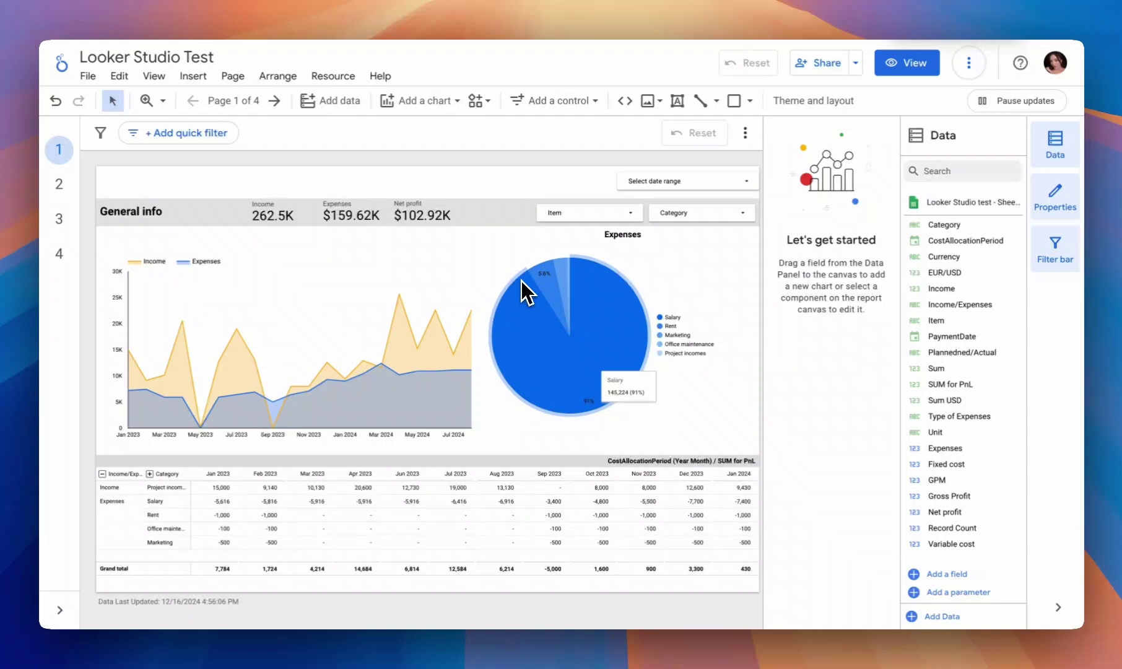